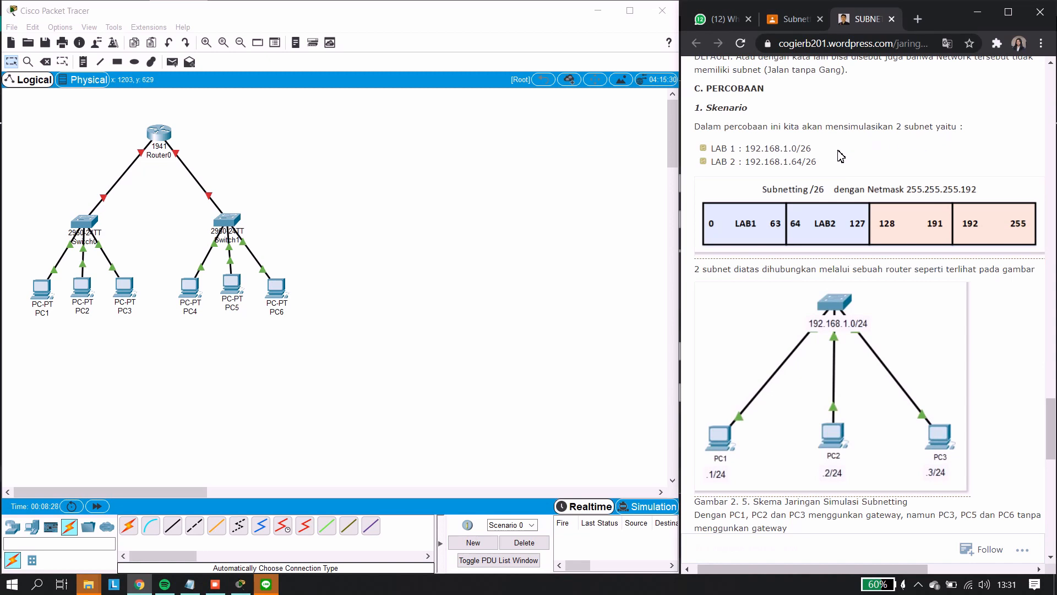
- Read the subnetting scenario and the experiment steps in the lab instructions
{"action": "scroll", "coordinate": [840, 157], "scroll_direction": "down", "scroll_amount": 5}
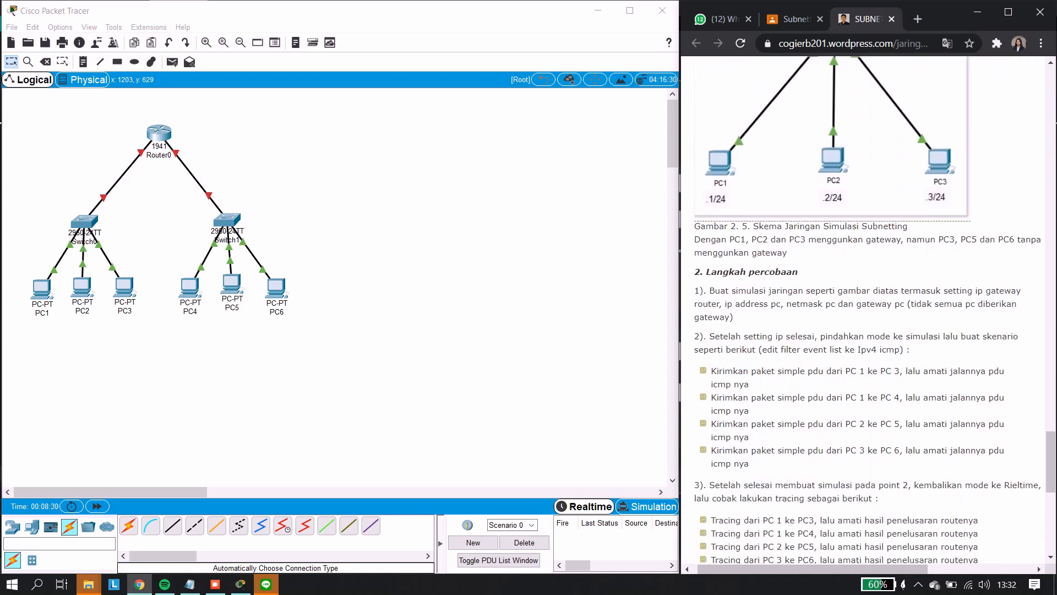
{"action": "scroll", "coordinate": [791, 236], "scroll_direction": "up", "scroll_amount": 1}
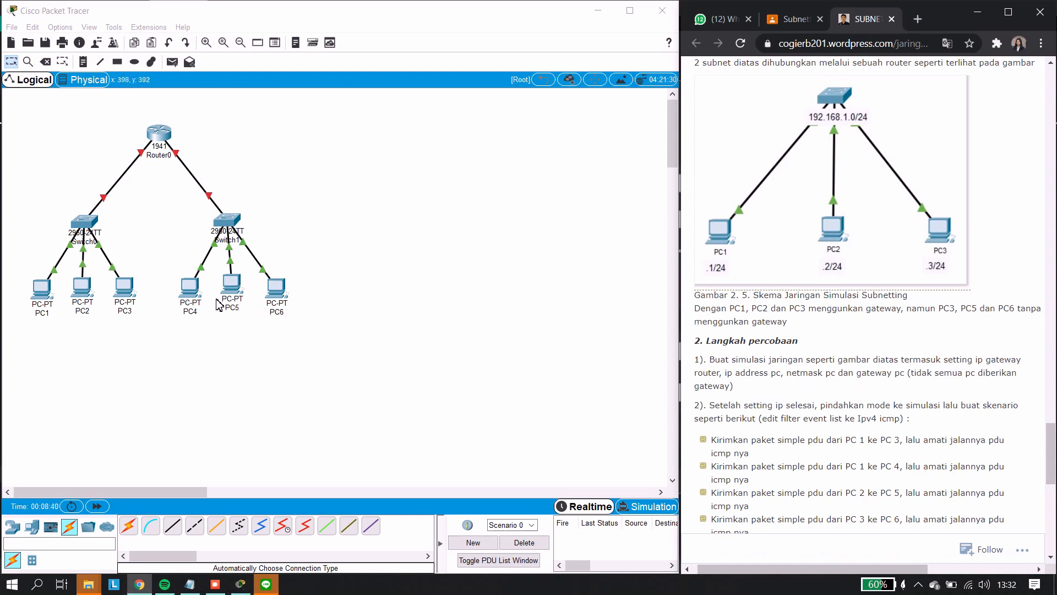
{"action": "left_click", "coordinate": [141, 340]}
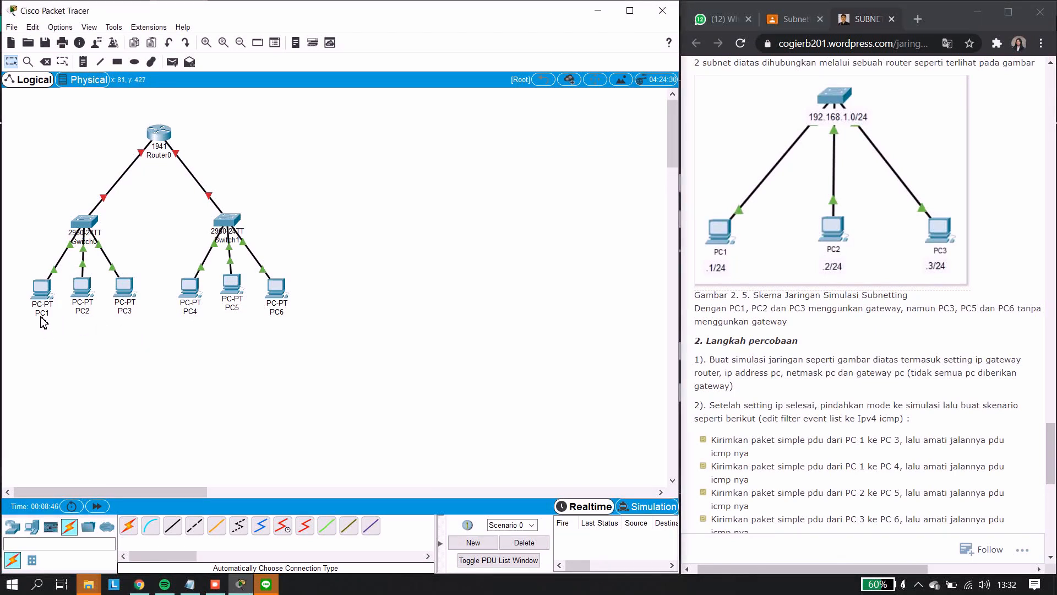
- Check the static IPv4 address, subnet mask and default gateway configured on PC1, PC2 and PC3
{"action": "left_click", "coordinate": [41, 287]}
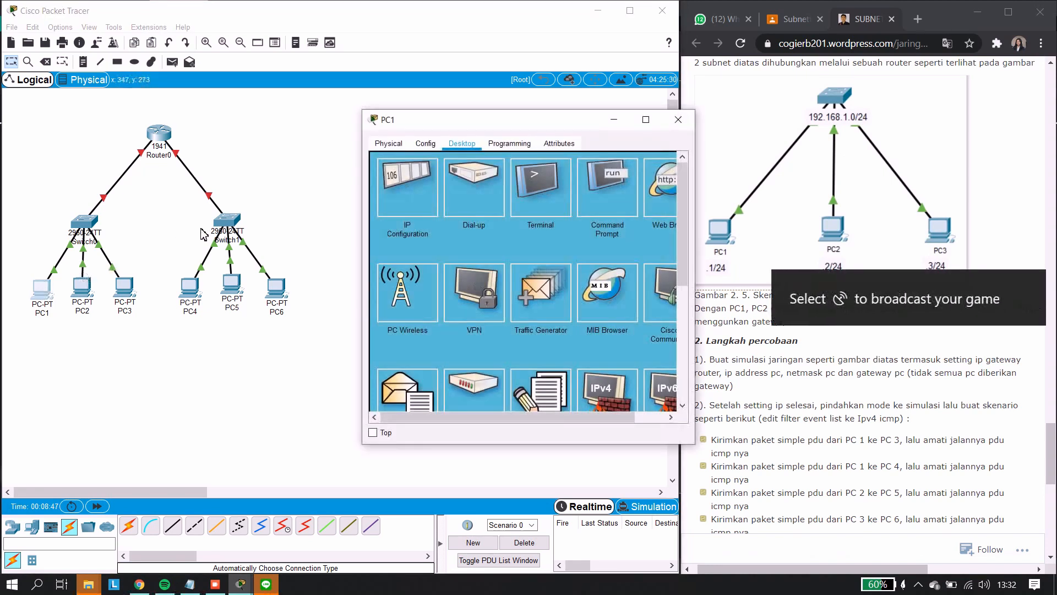
{"action": "left_click", "coordinate": [408, 177]}
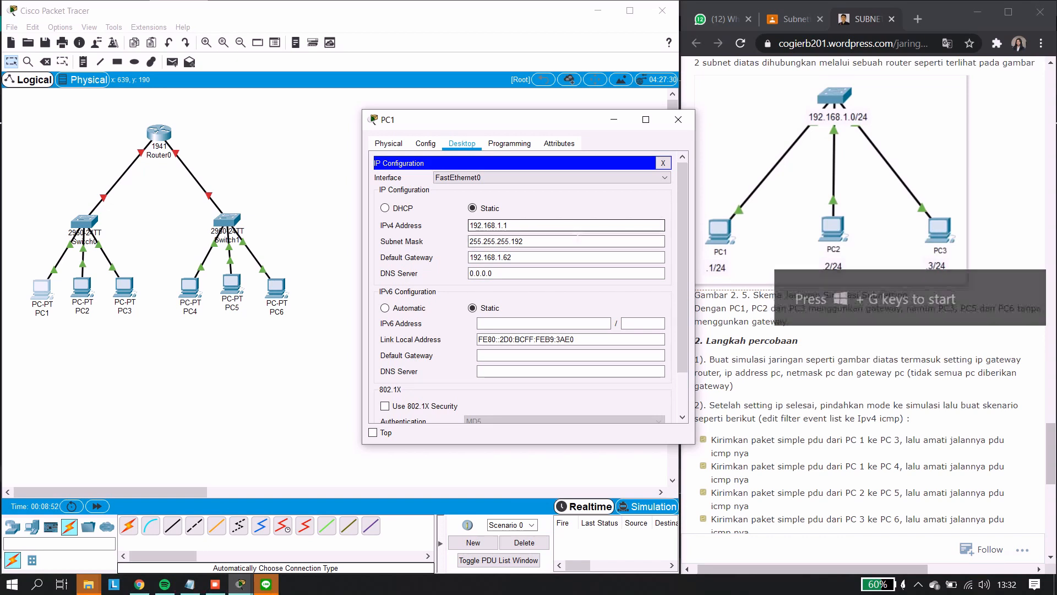
{"action": "left_click", "coordinate": [574, 254]}
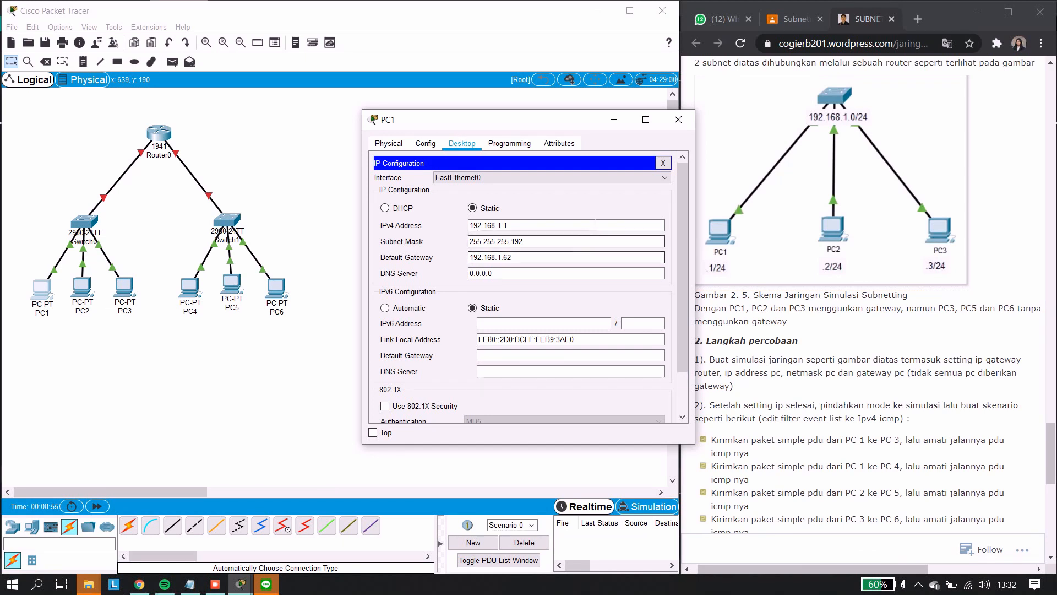
{"action": "left_click", "coordinate": [681, 118]}
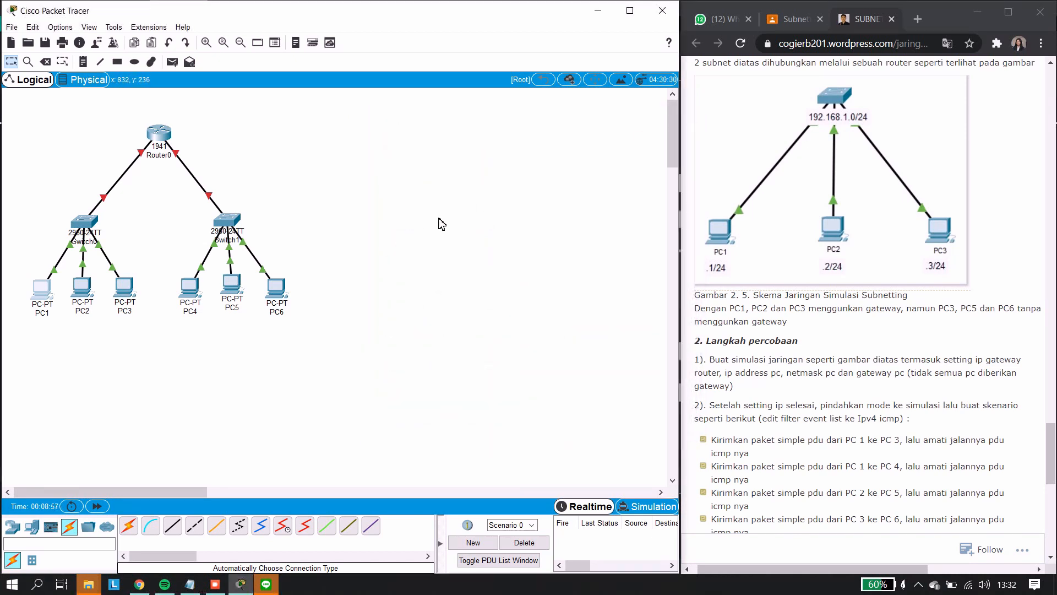
{"action": "left_click", "coordinate": [80, 289]}
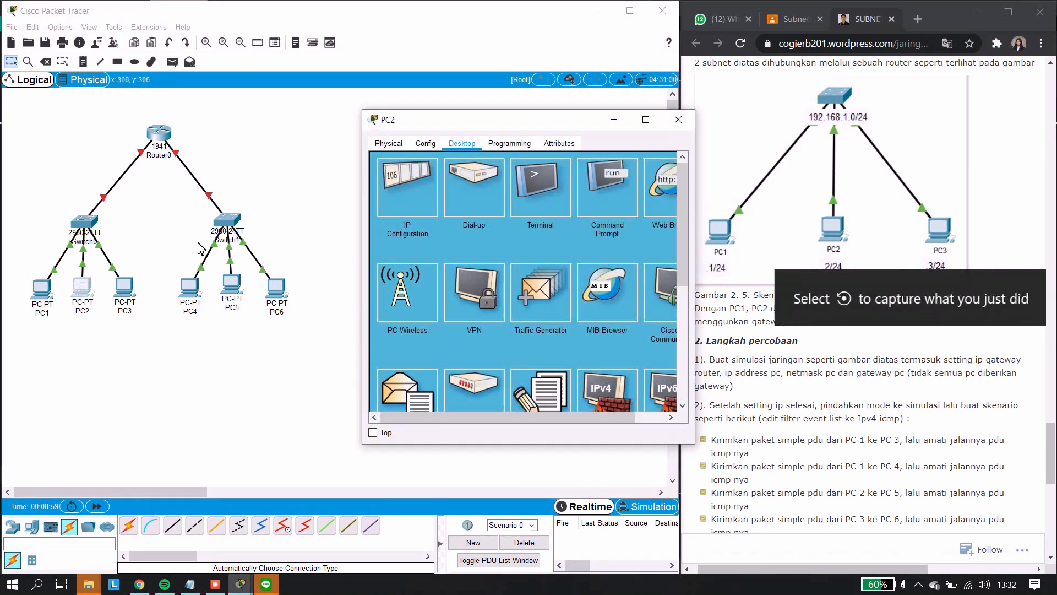
{"action": "left_click", "coordinate": [417, 182]}
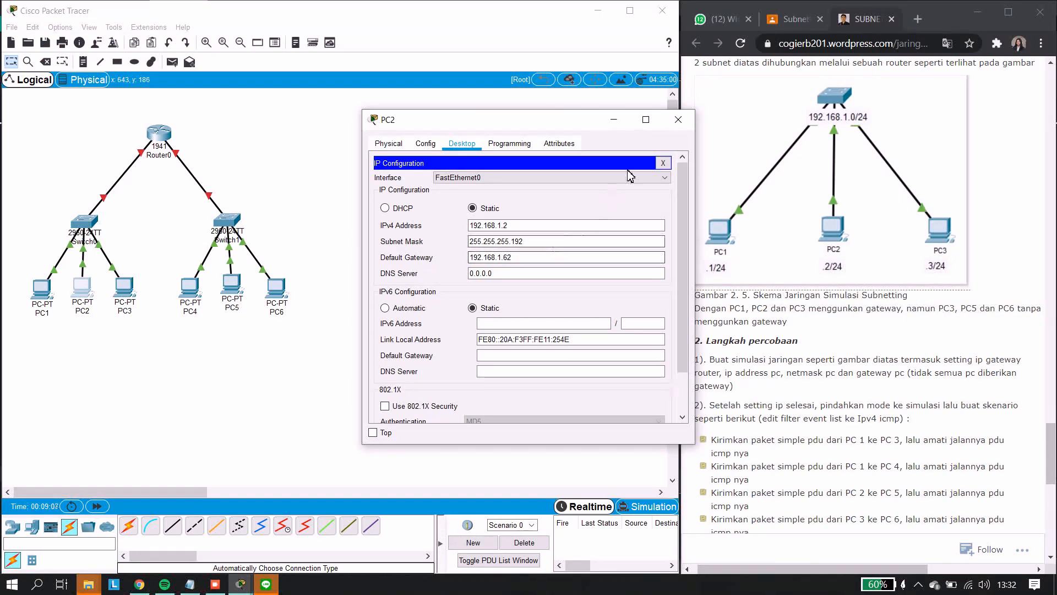
{"action": "left_click", "coordinate": [681, 120]}
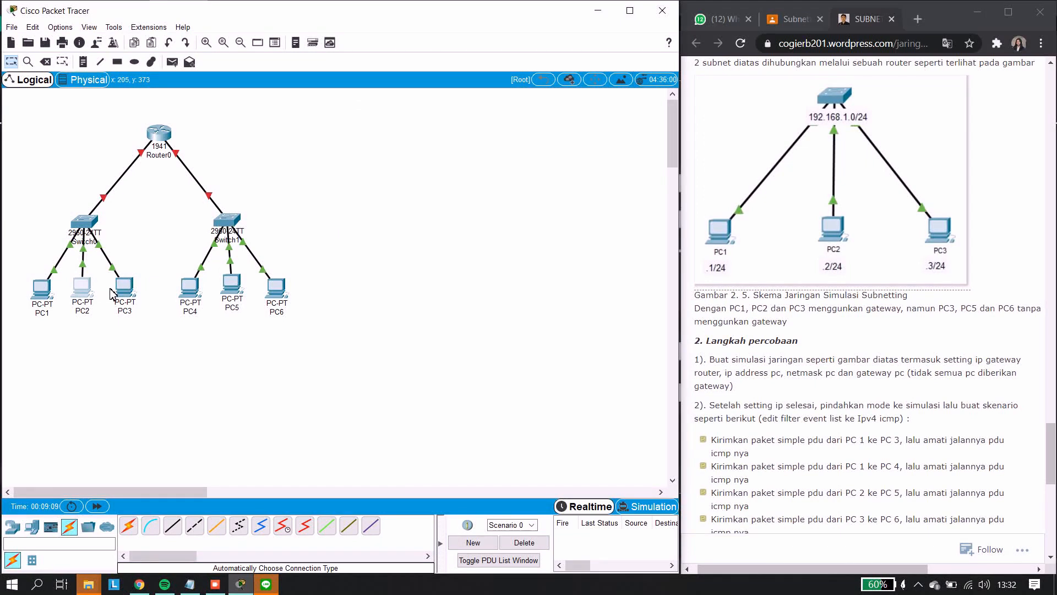
{"action": "left_click", "coordinate": [124, 285]}
{"action": "left_click", "coordinate": [392, 190]}
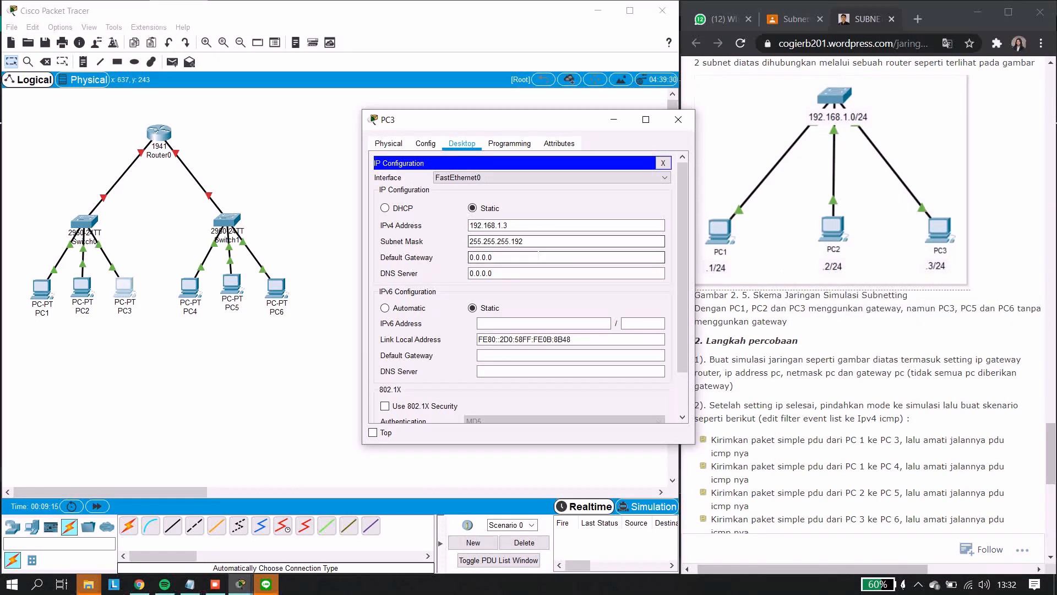
{"action": "left_click", "coordinate": [678, 118]}
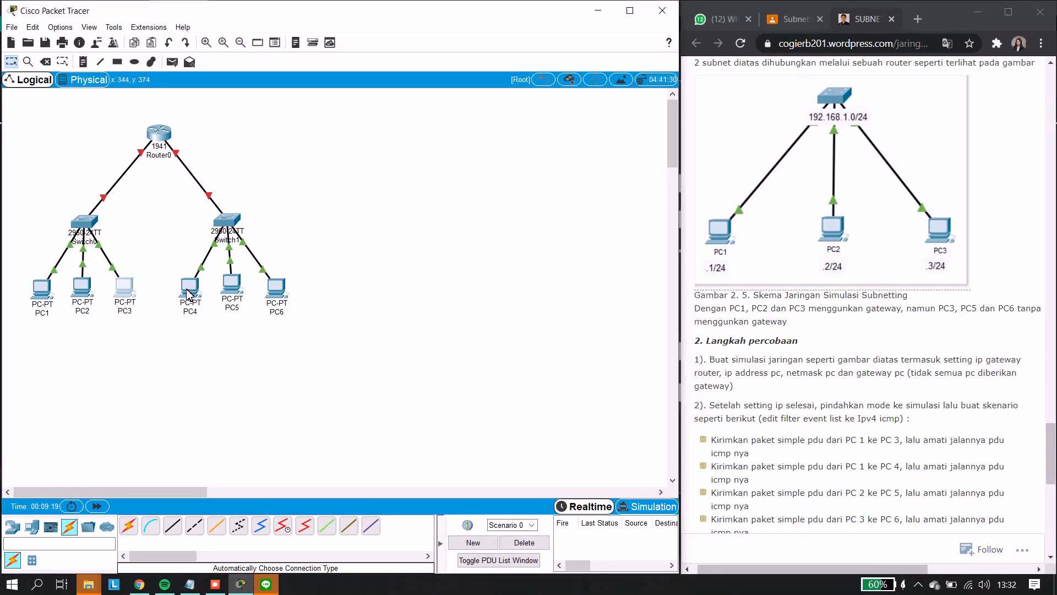
- Check the static IPv4 address, subnet mask and default gateway configured on PC4, PC5 and PC6
{"action": "left_click", "coordinate": [190, 288]}
{"action": "left_click", "coordinate": [408, 187]}
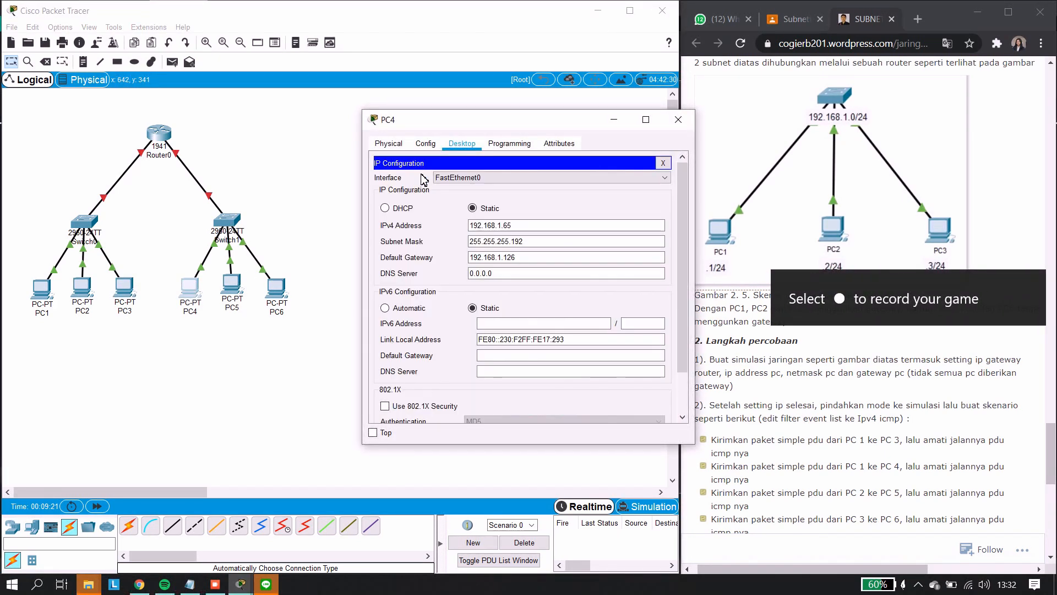
{"action": "left_click", "coordinate": [560, 228]}
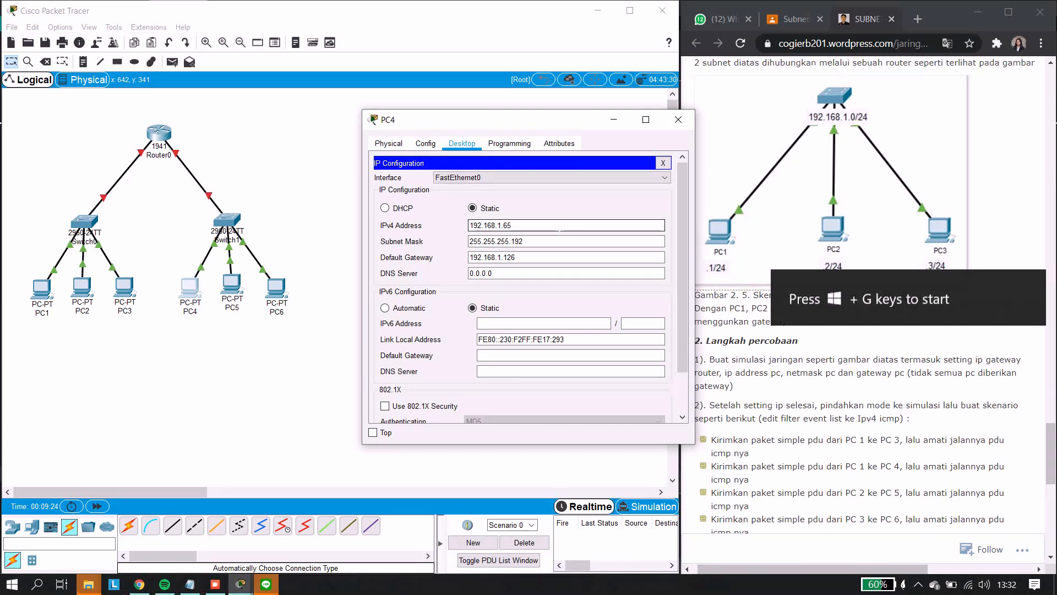
{"action": "left_click", "coordinate": [678, 120]}
{"action": "left_click", "coordinate": [231, 283]}
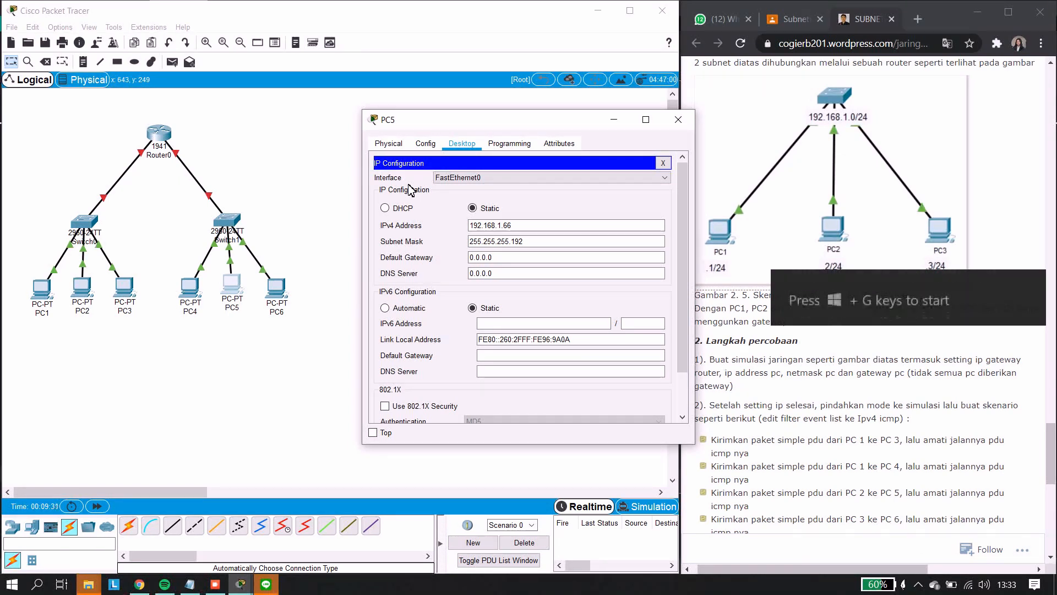
{"action": "left_click", "coordinate": [686, 126]}
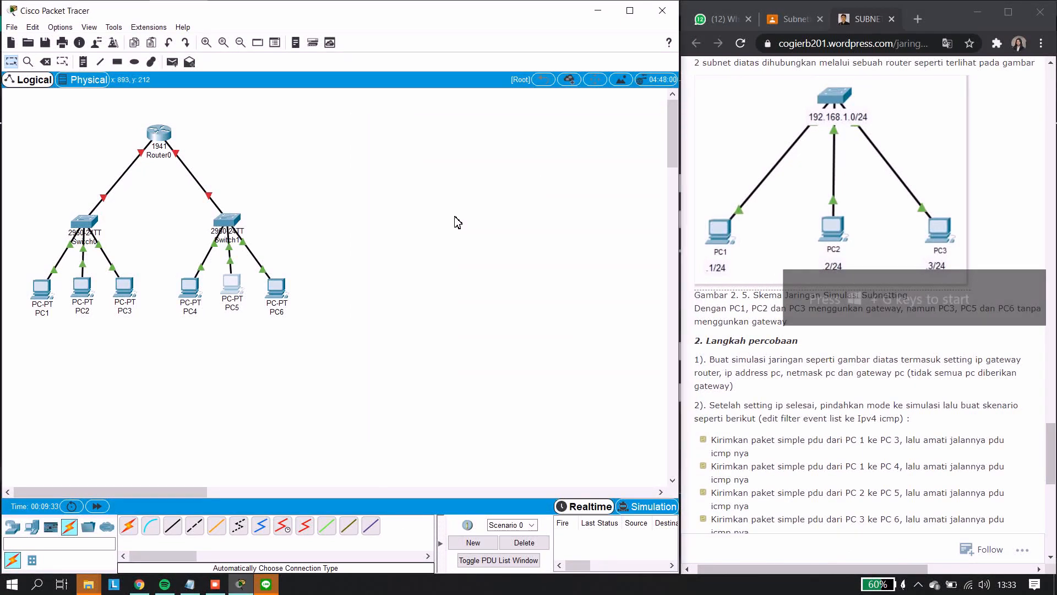
{"action": "left_click", "coordinate": [284, 291]}
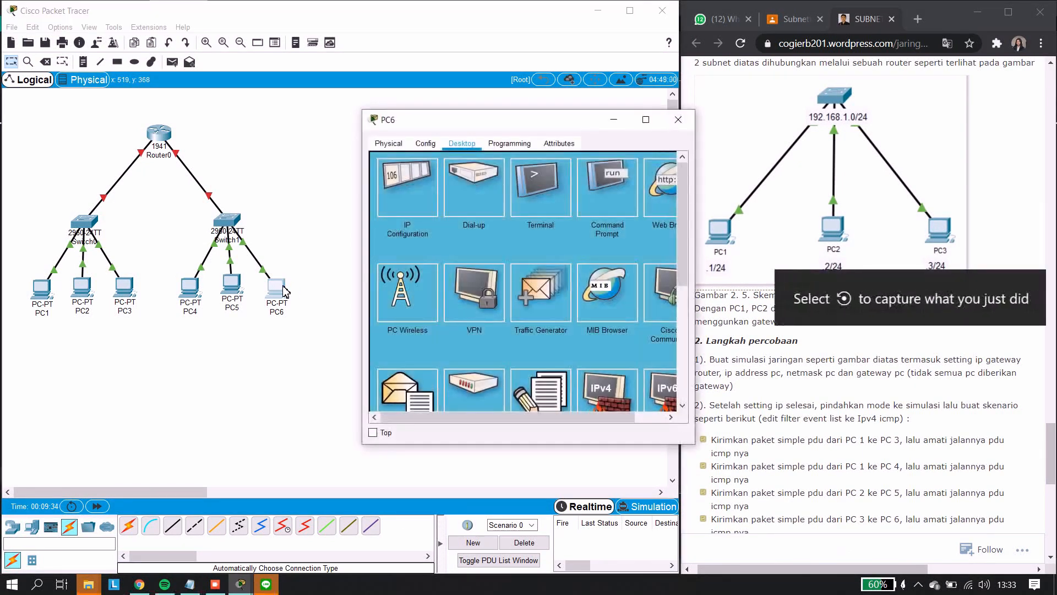
{"action": "left_click", "coordinate": [412, 179]}
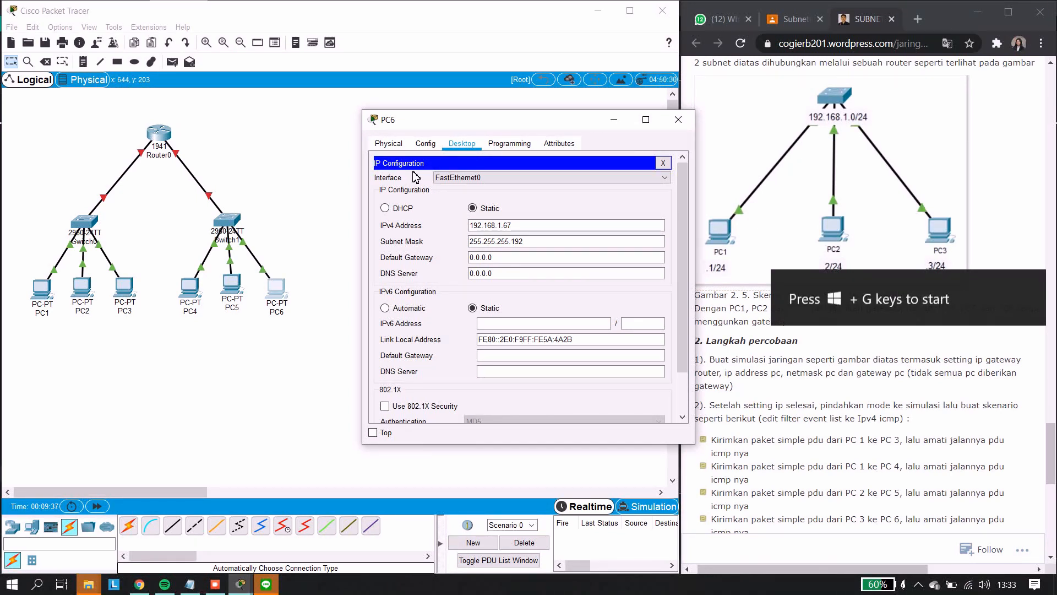
{"action": "left_click", "coordinate": [678, 119]}
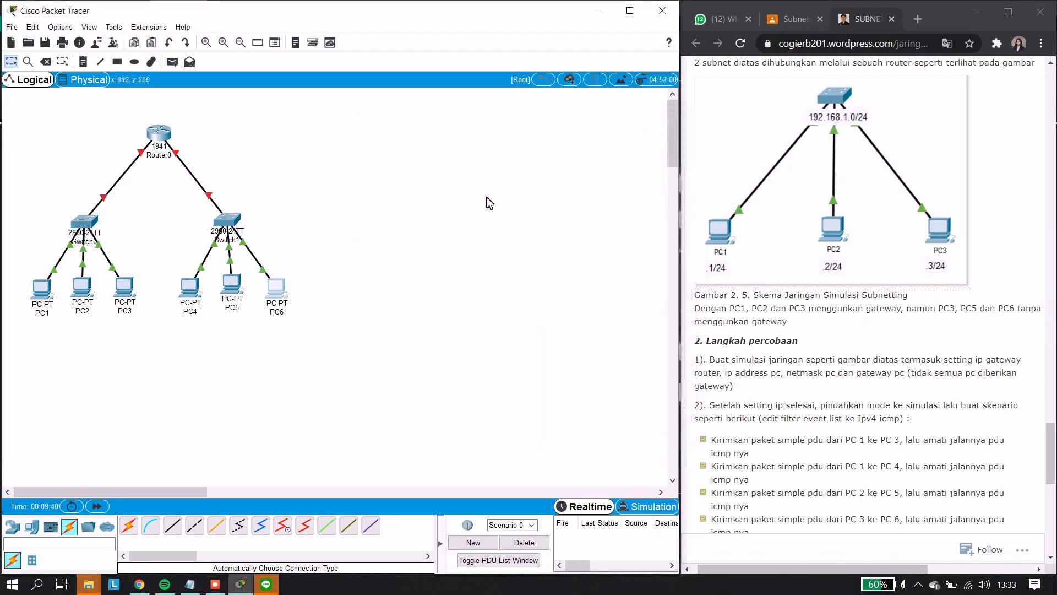
- Configure Router0's GigabitEthernet0/0 with IPv4 address 192.168.1.62 and subnet mask 255.255.255.192, and turn its port on
{"action": "left_click", "coordinate": [150, 136]}
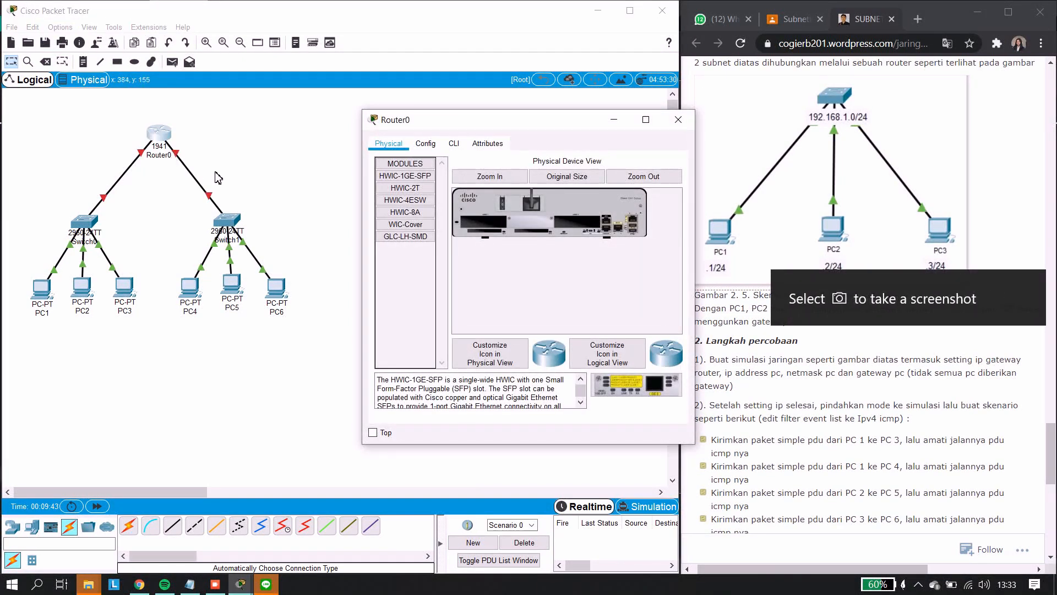
{"action": "left_click", "coordinate": [427, 144]}
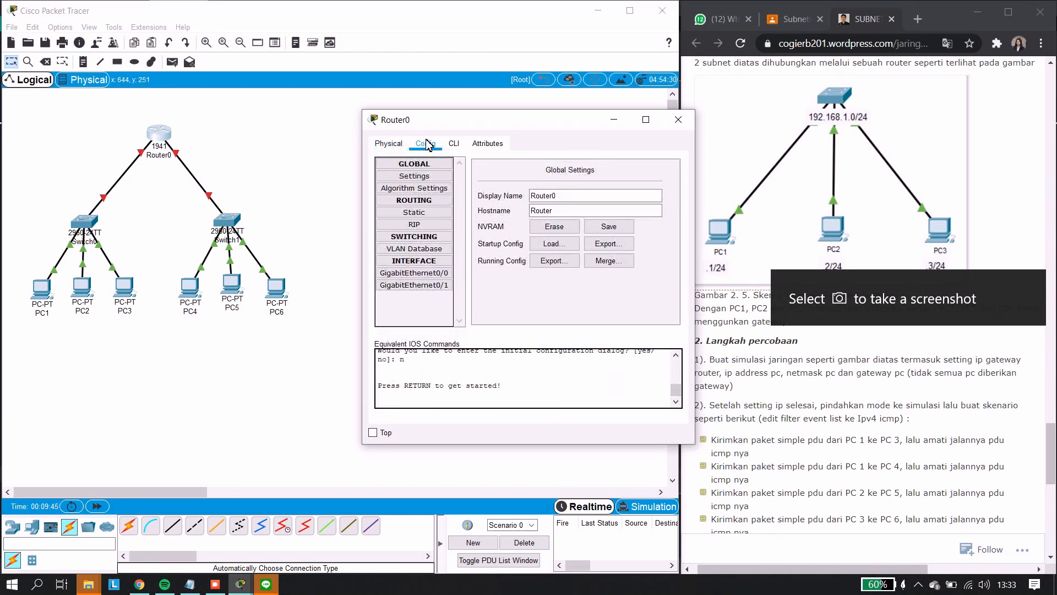
{"action": "left_click", "coordinate": [414, 273]}
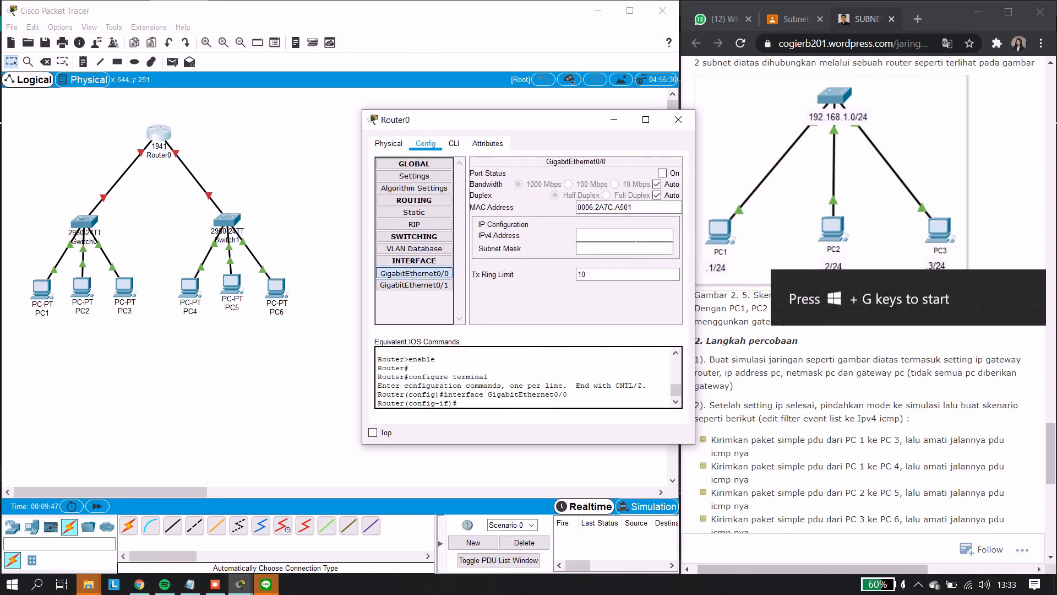
{"action": "left_click", "coordinate": [639, 234]}
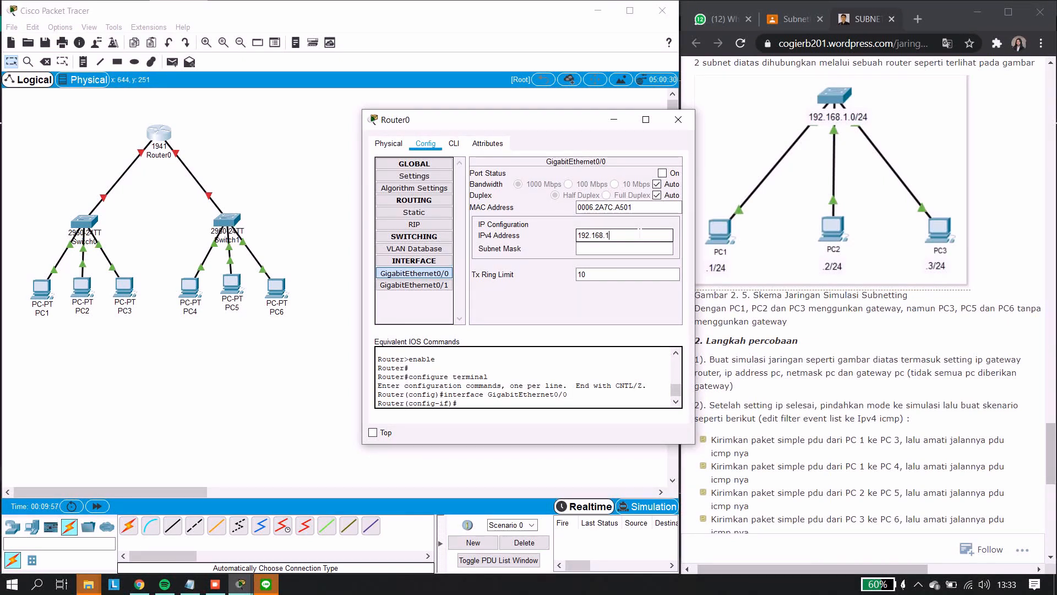
{"action": "left_click", "coordinate": [645, 245]}
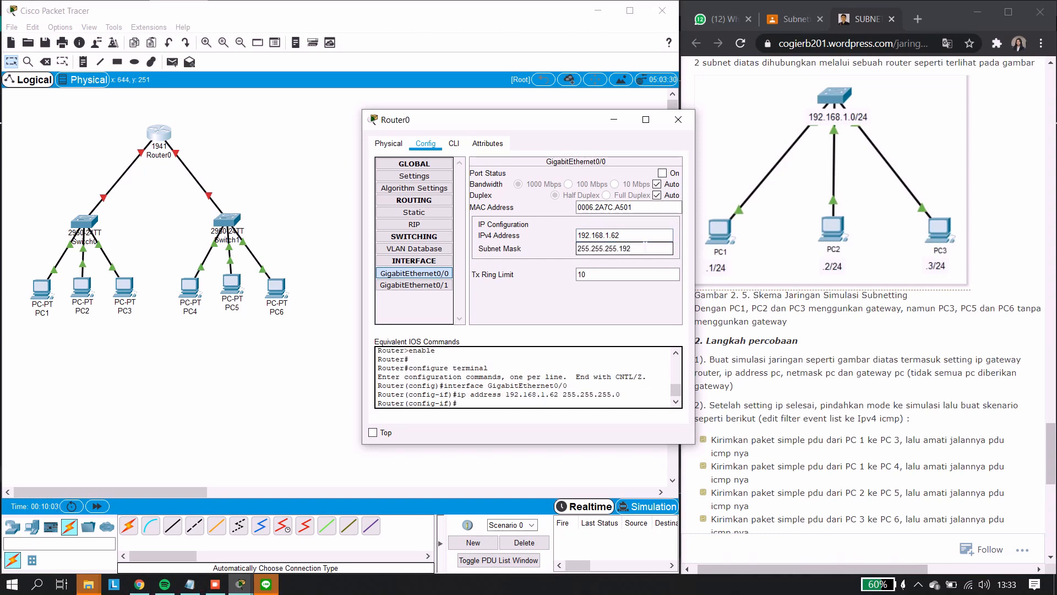
{"action": "type", "text": "192"}
{"action": "left_click", "coordinate": [662, 172]}
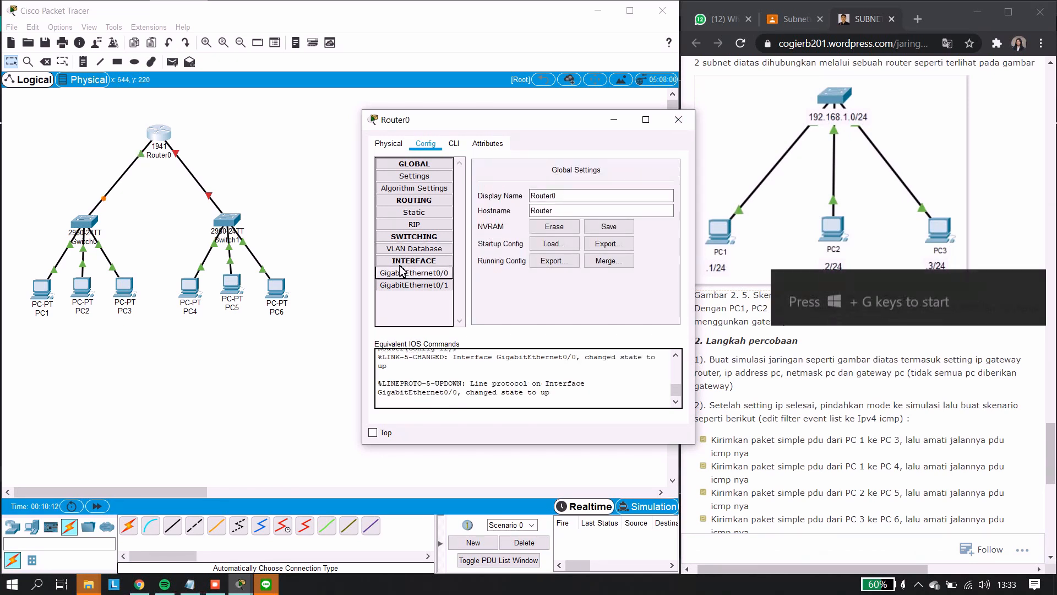
{"action": "left_click", "coordinate": [401, 272]}
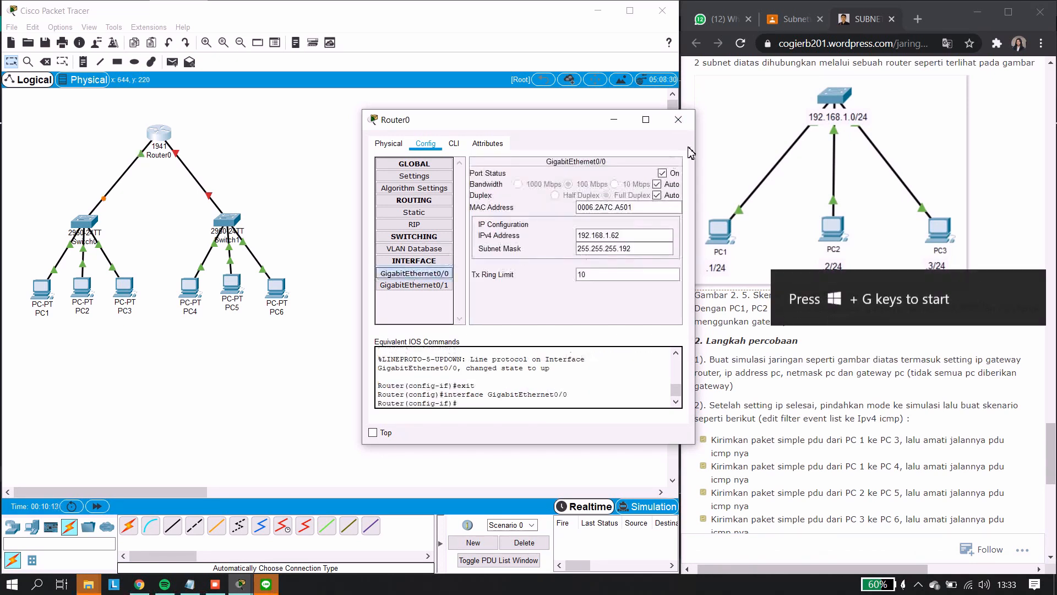
- Configure Router0's GigabitEthernet0/1 with IPv4 address 192.168.1.126 and subnet mask 255.255.255.192, and turn its port on
{"action": "left_click", "coordinate": [430, 286]}
{"action": "left_click", "coordinate": [632, 234]}
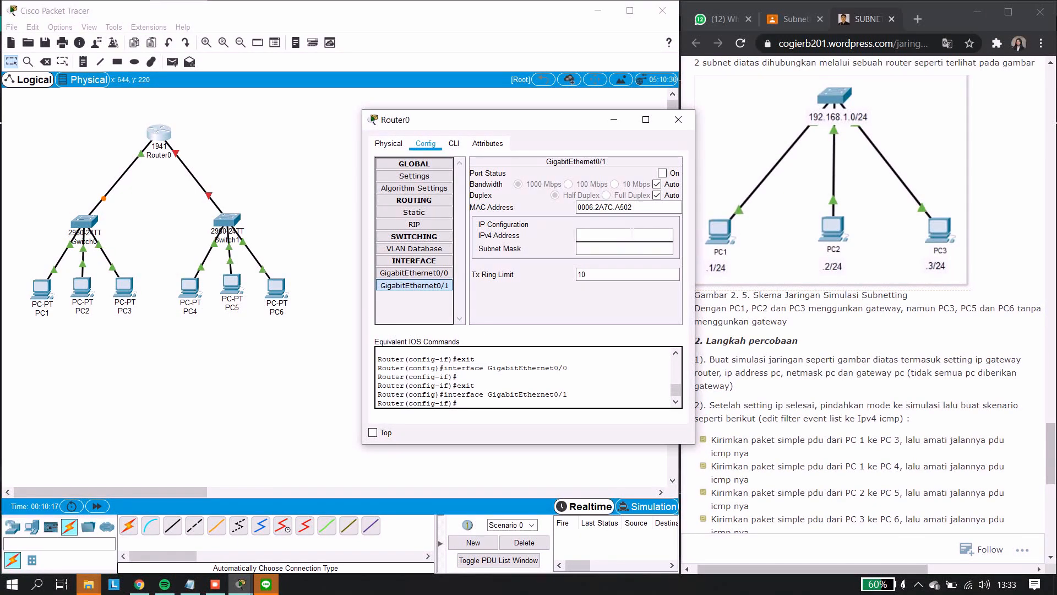
{"action": "type", "text": "192.168.1.126"}
{"action": "left_click", "coordinate": [635, 247]}
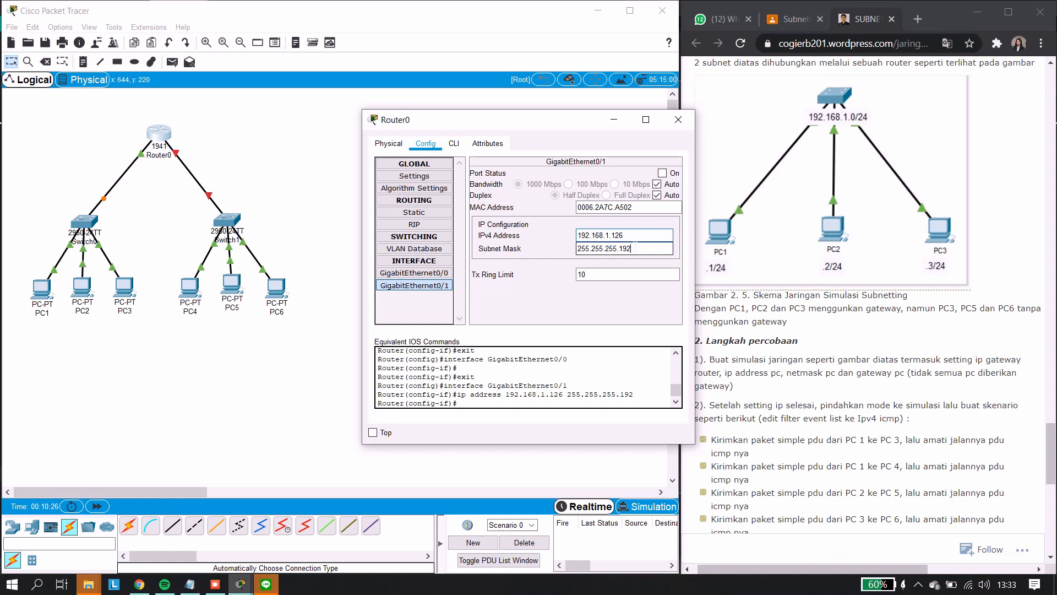
{"action": "left_click", "coordinate": [662, 170]}
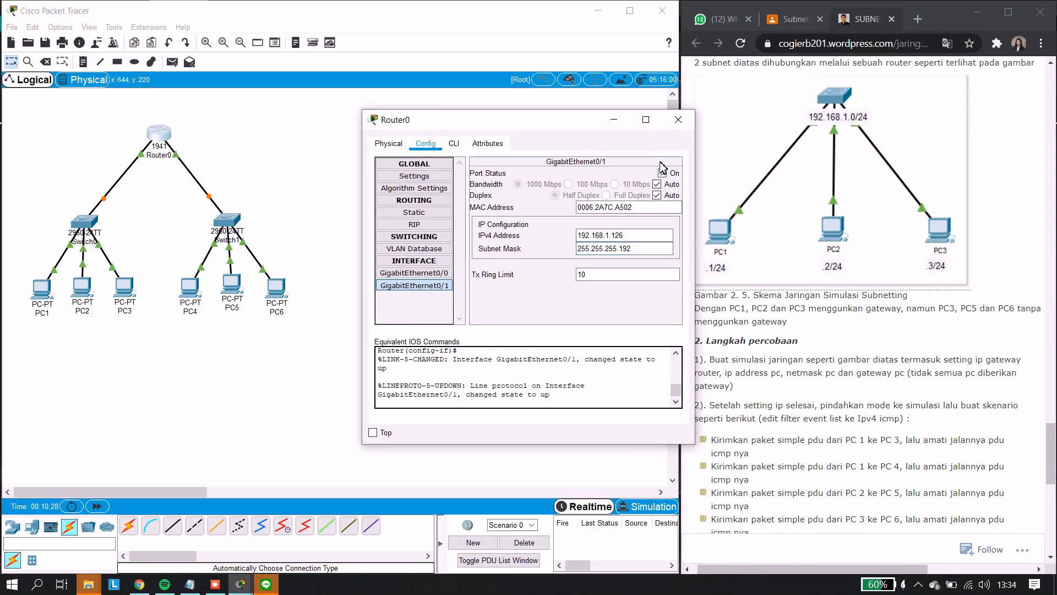
{"action": "left_click", "coordinate": [678, 120]}
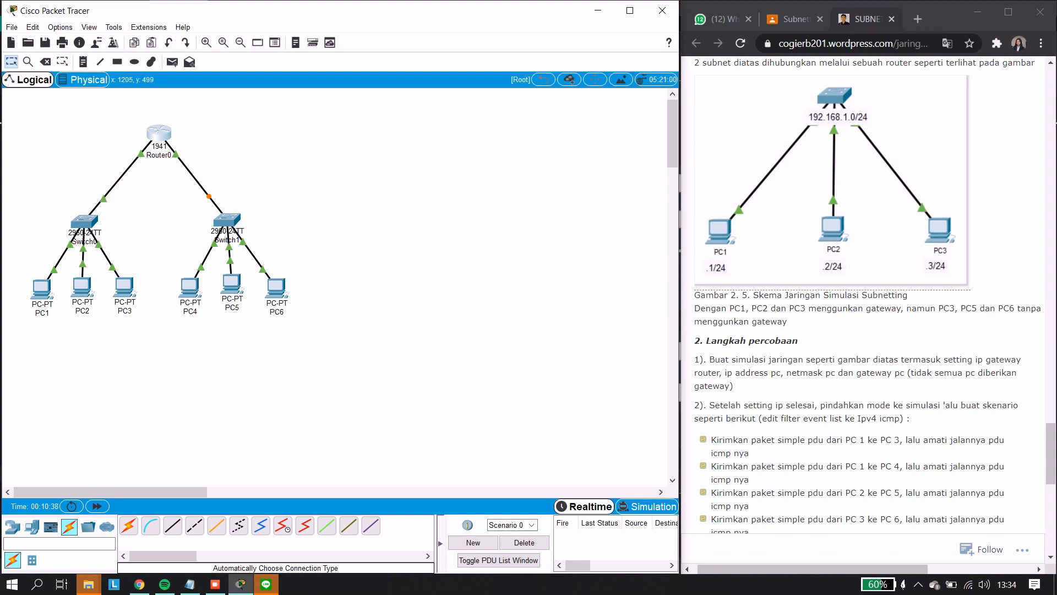
- Switch to simulation mode and keep only ICMP enabled among the IPv4 event list filters
{"action": "left_click", "coordinate": [659, 510]}
{"action": "left_click", "coordinate": [489, 489]}
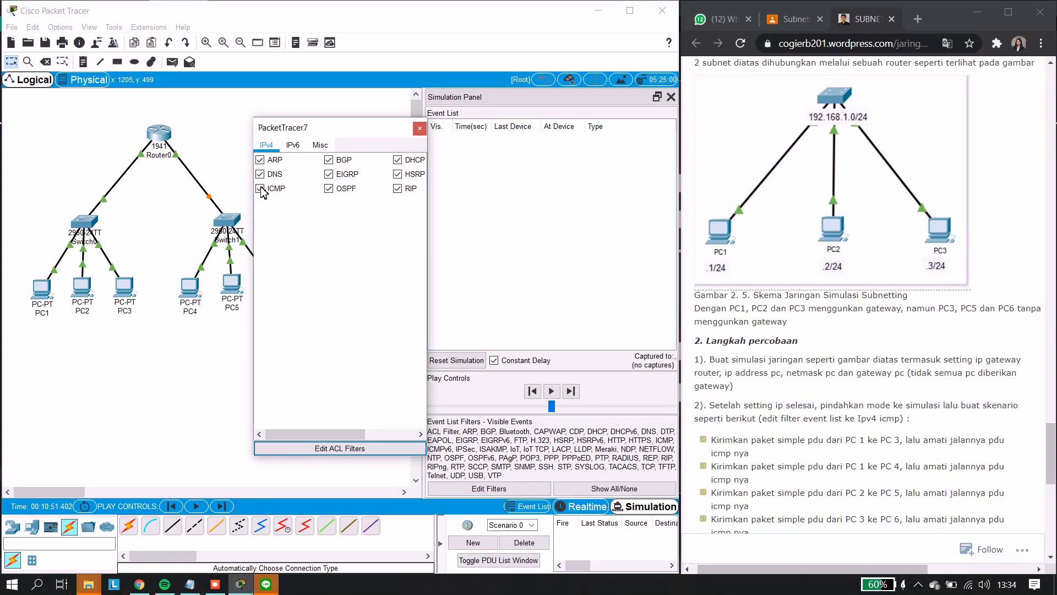
{"action": "left_click", "coordinate": [329, 160]}
{"action": "left_click", "coordinate": [419, 129]}
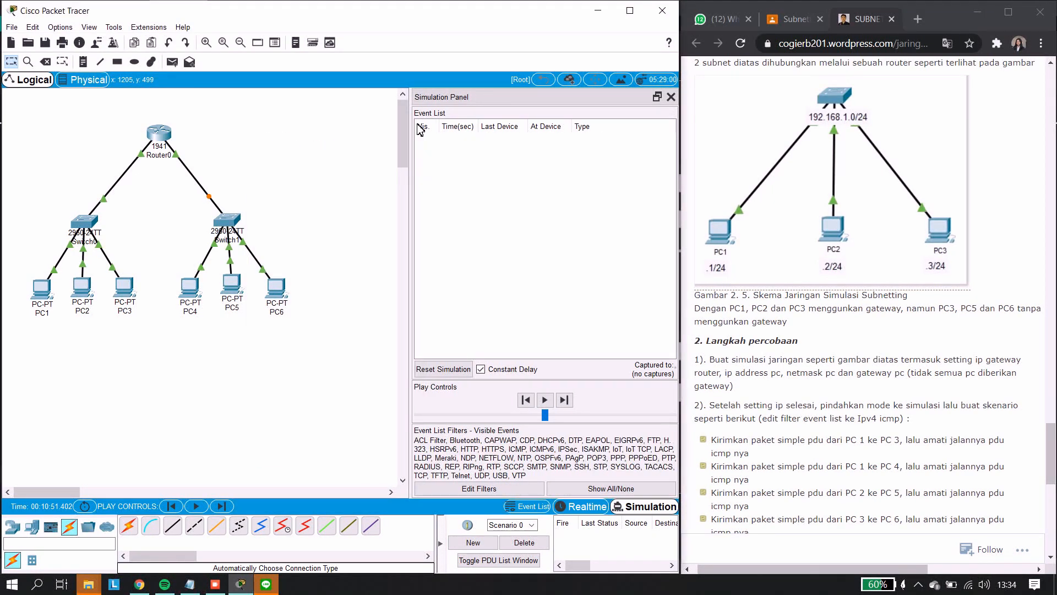
- Add a simple PDU from PC1 to PC3
{"action": "scroll", "coordinate": [867, 309], "scroll_direction": "down", "scroll_amount": 1}
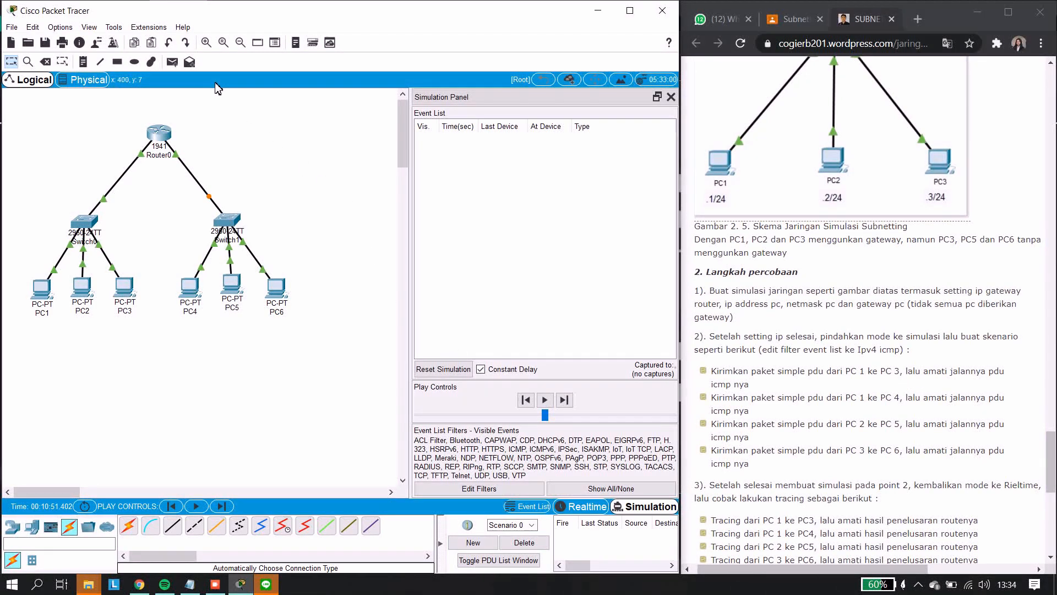
{"action": "left_click", "coordinate": [173, 62]}
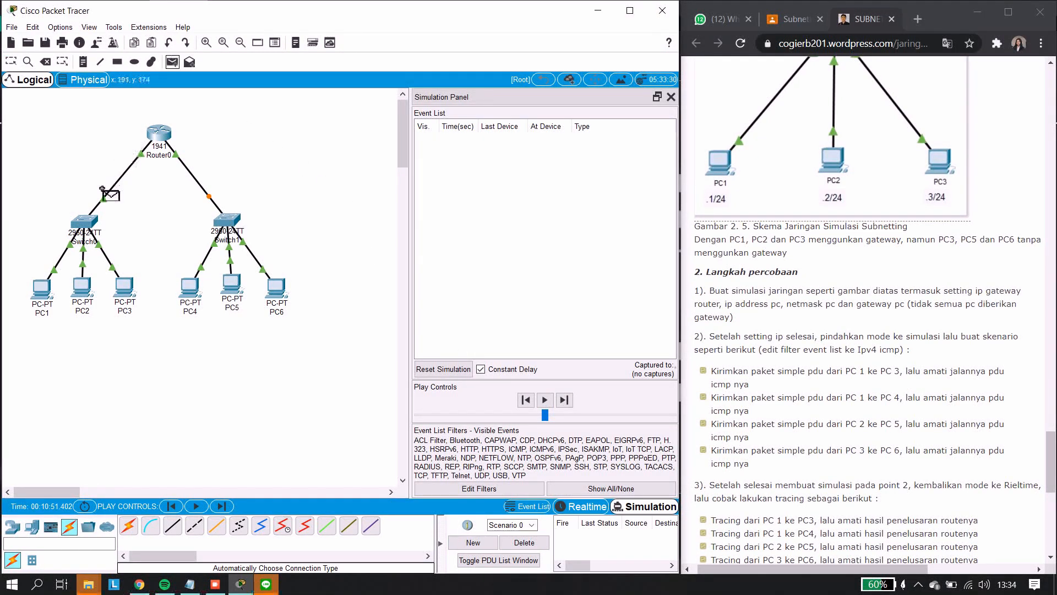
{"action": "left_click", "coordinate": [47, 296]}
{"action": "left_click", "coordinate": [125, 287]}
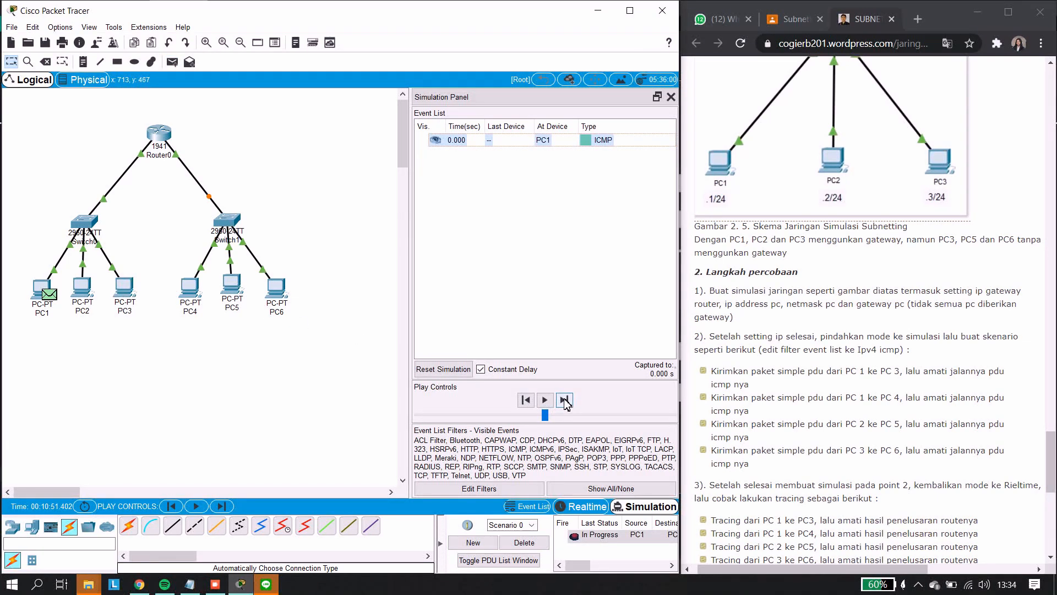
- Advance the simulation event by event to carry the ICMP packet from PC1 to PC3 and its reply back to PC1
{"action": "left_click", "coordinate": [563, 400]}
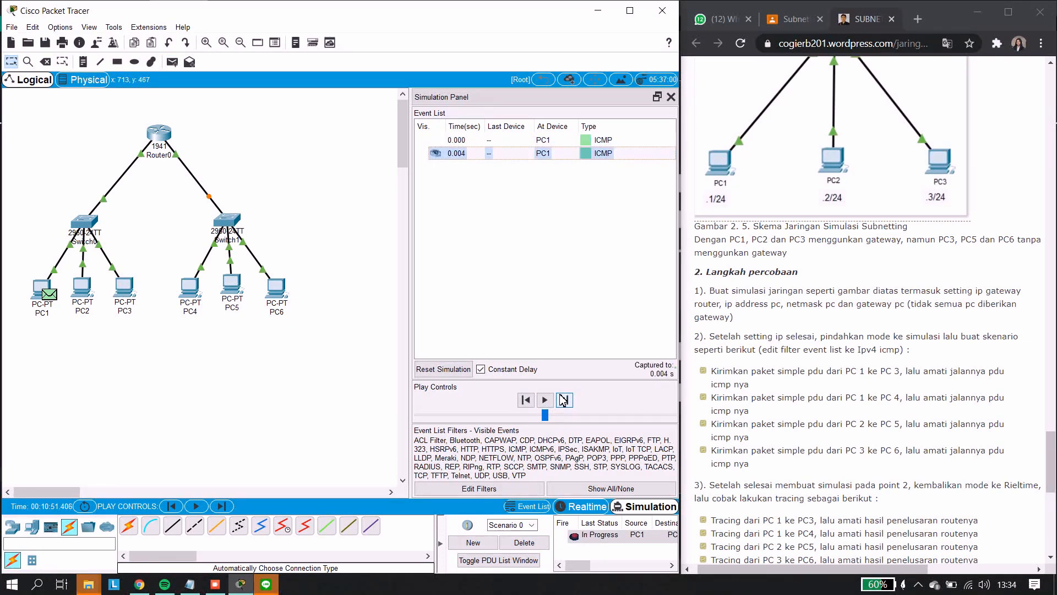
{"action": "left_click", "coordinate": [563, 400]}
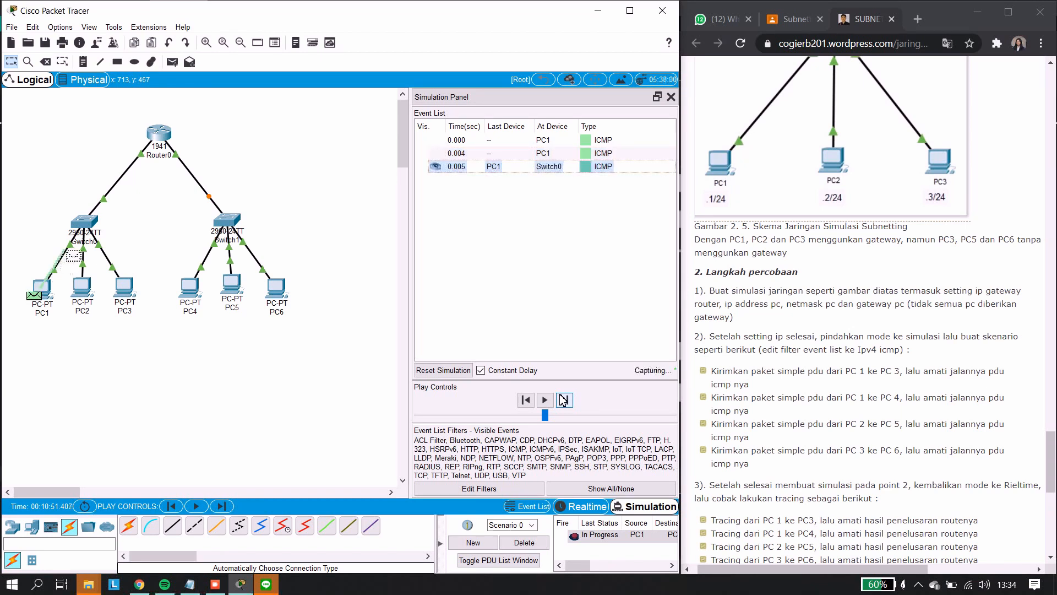
{"action": "left_click", "coordinate": [562, 400]}
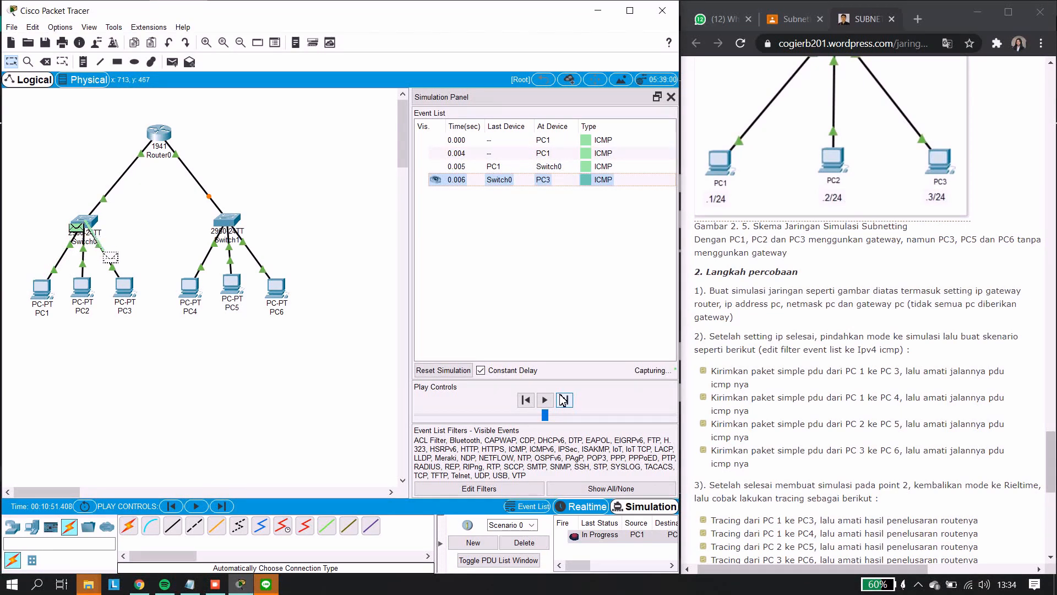
{"action": "left_click", "coordinate": [563, 400]}
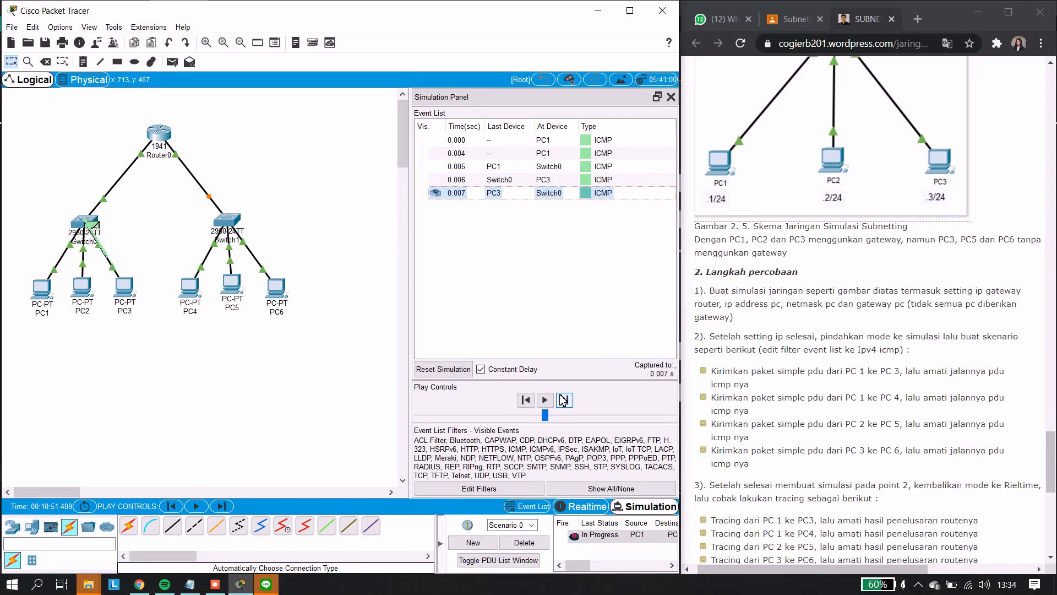
{"action": "left_click", "coordinate": [563, 400]}
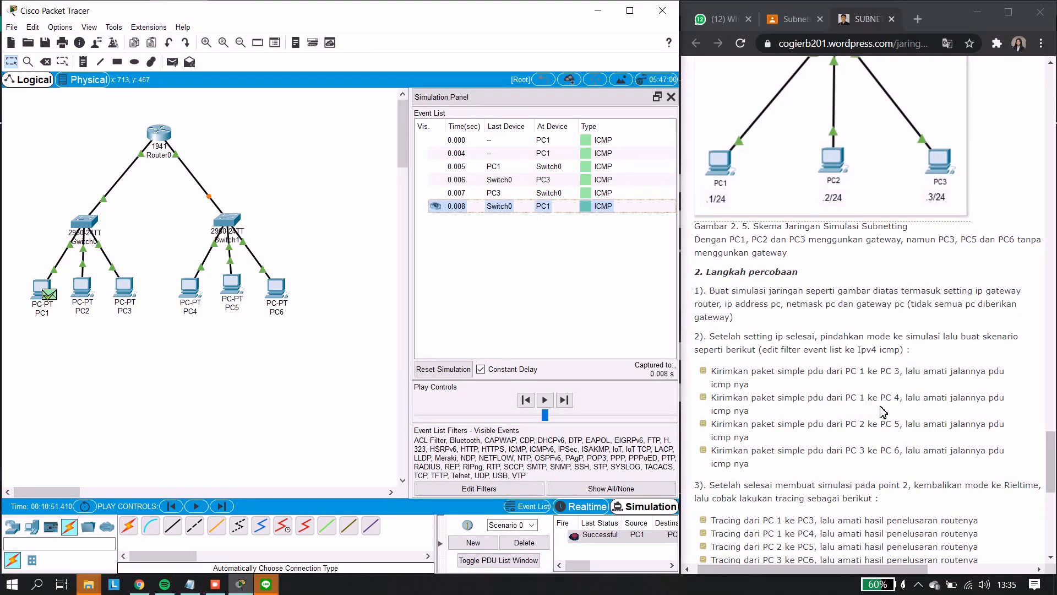
- Delete Scenario 0 with its PC1-to-PC3 packet and add a simple PDU from PC1 to PC4
{"action": "left_click", "coordinate": [523, 542]}
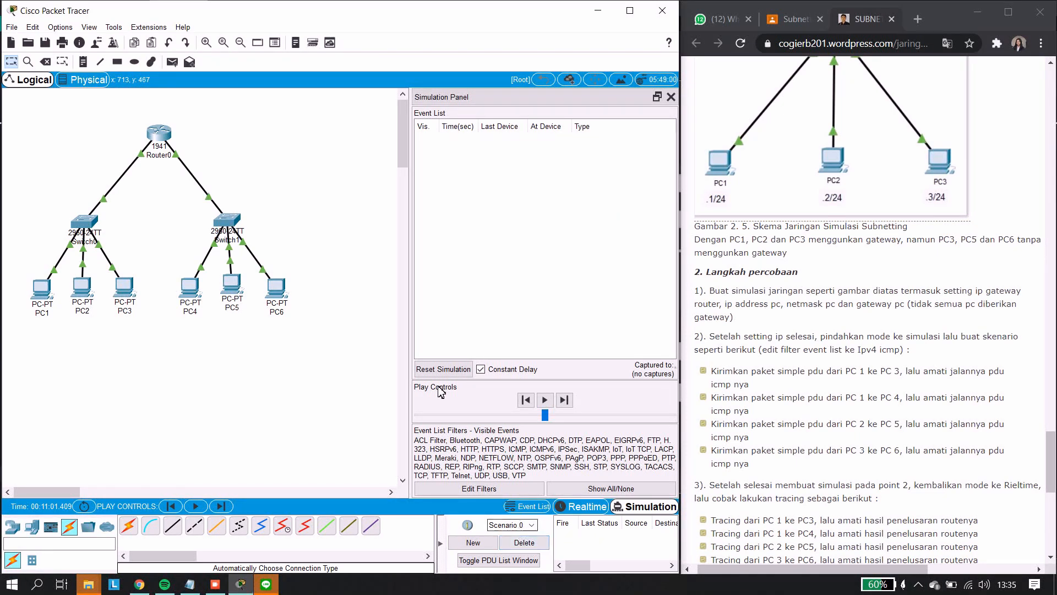
{"action": "left_click", "coordinate": [172, 62]}
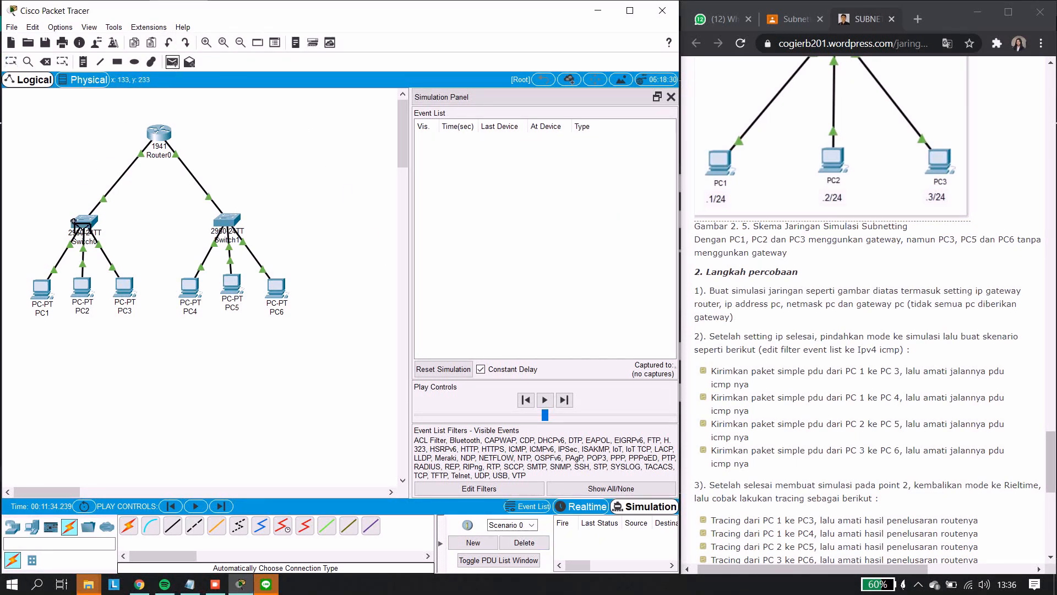
{"action": "left_click", "coordinate": [41, 287]}
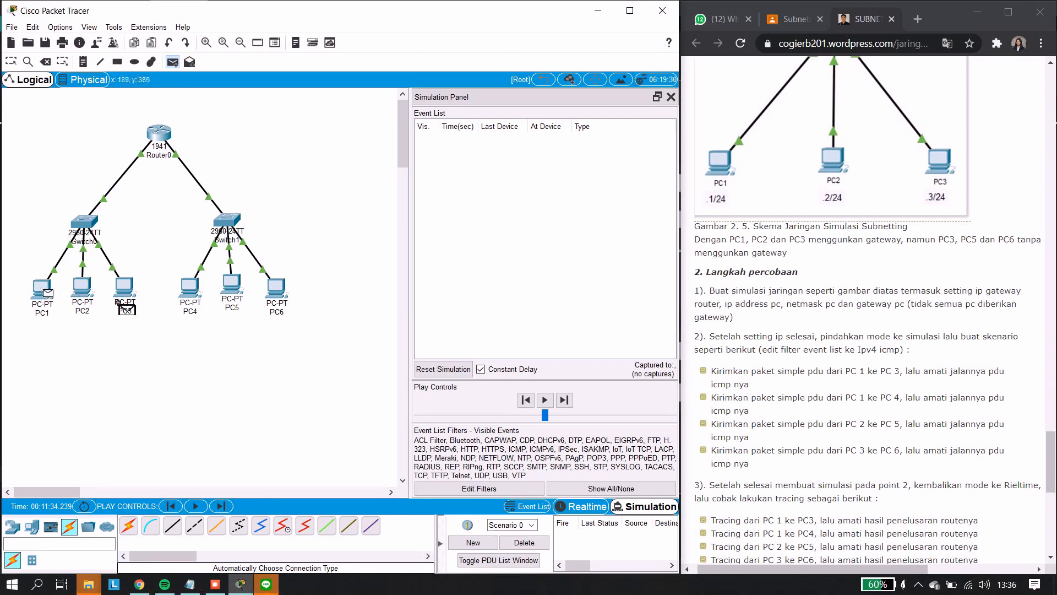
{"action": "left_click", "coordinate": [190, 288]}
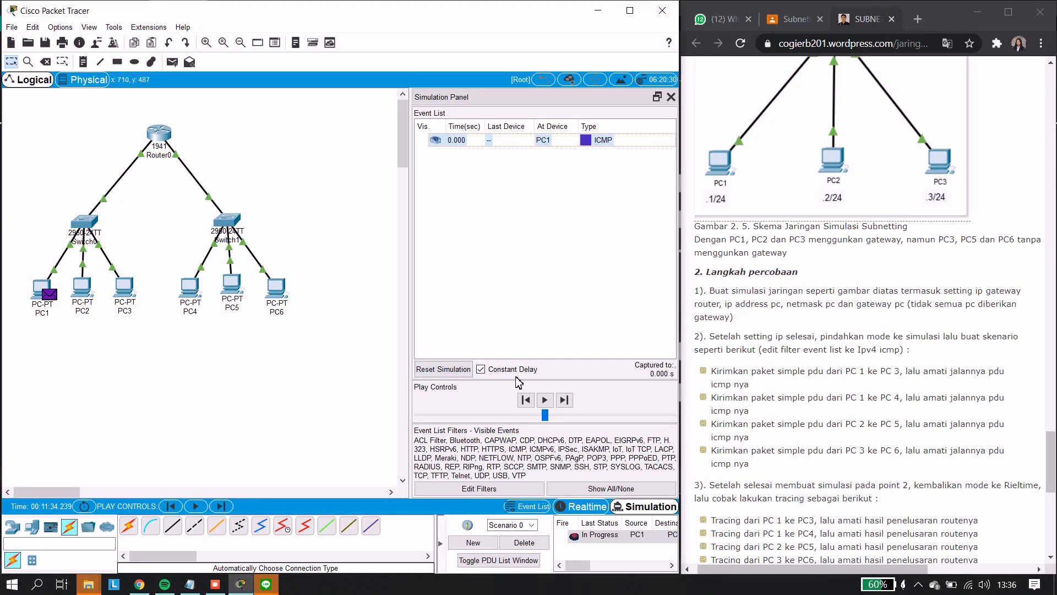
- Advance the simulation event by event to carry the packet from PC1 through Router0 to PC4 and its reply back to PC1
{"action": "left_click", "coordinate": [565, 397]}
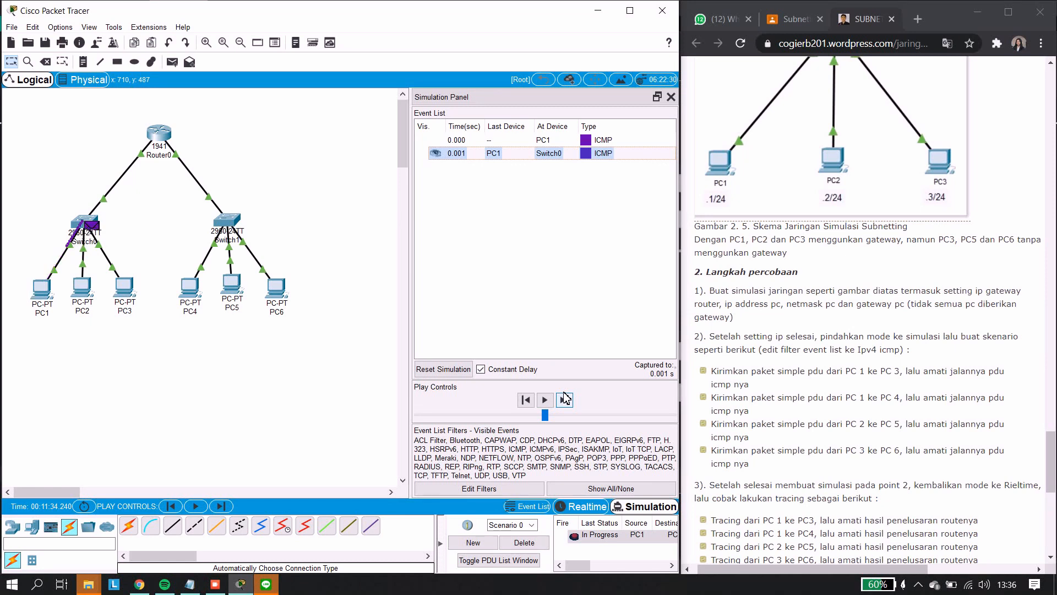
{"action": "left_click", "coordinate": [565, 397]}
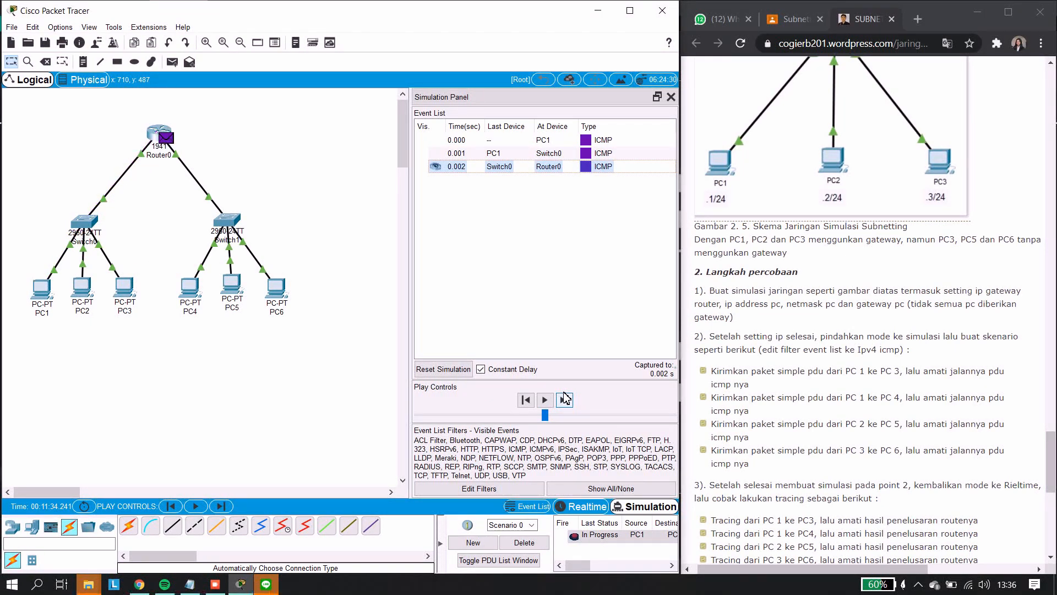
{"action": "left_click", "coordinate": [565, 397]}
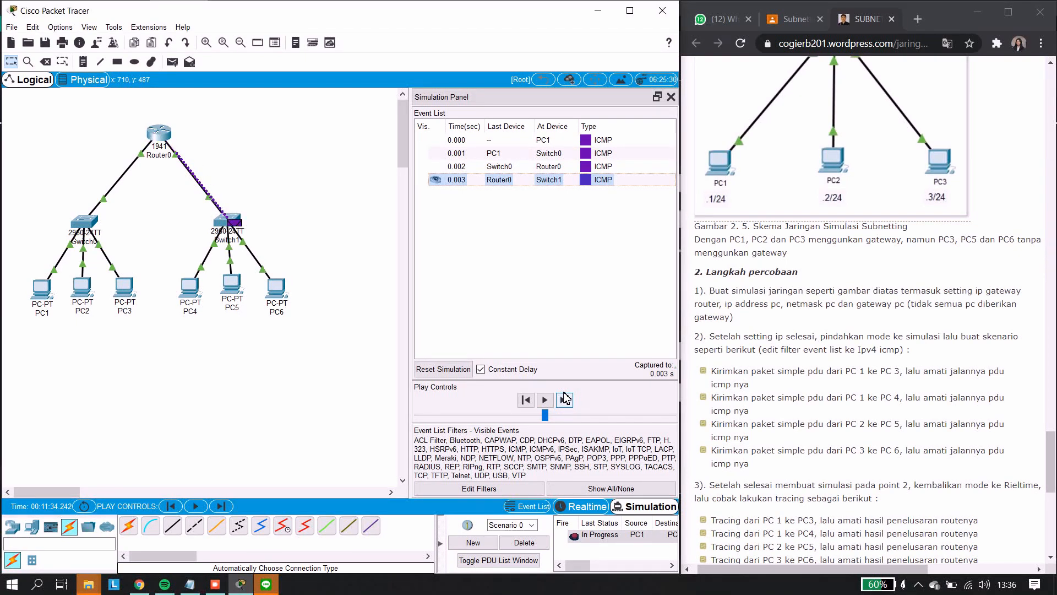
{"action": "left_click", "coordinate": [565, 397]}
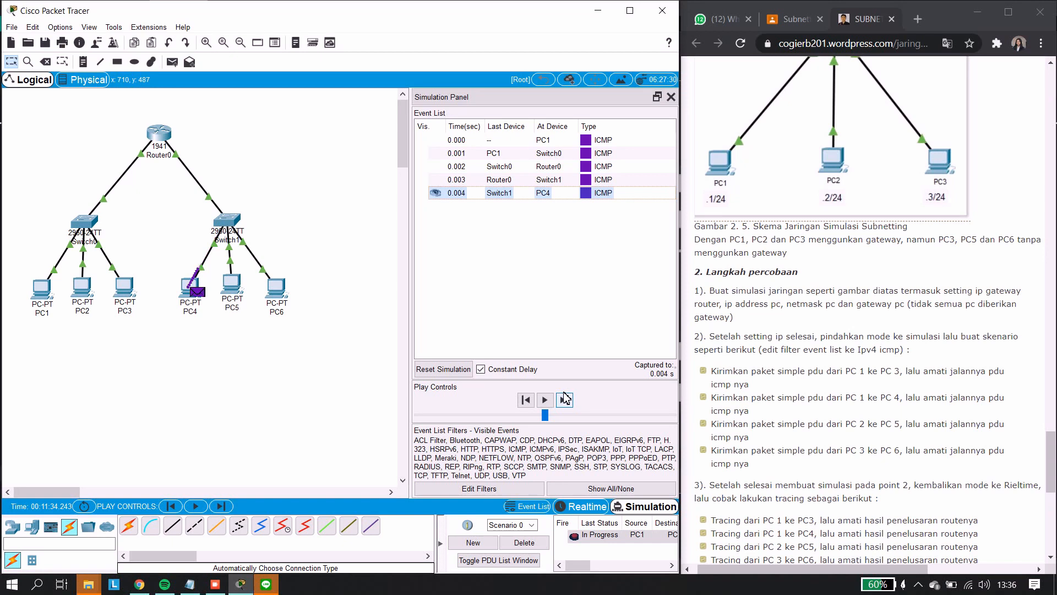
{"action": "left_click", "coordinate": [565, 398]}
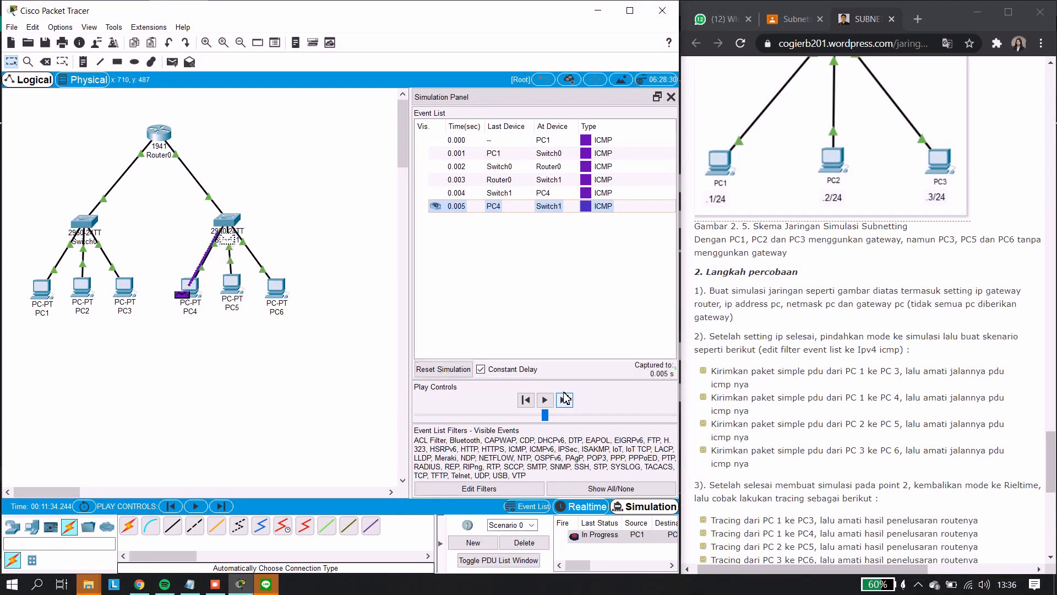
{"action": "left_click", "coordinate": [564, 398]}
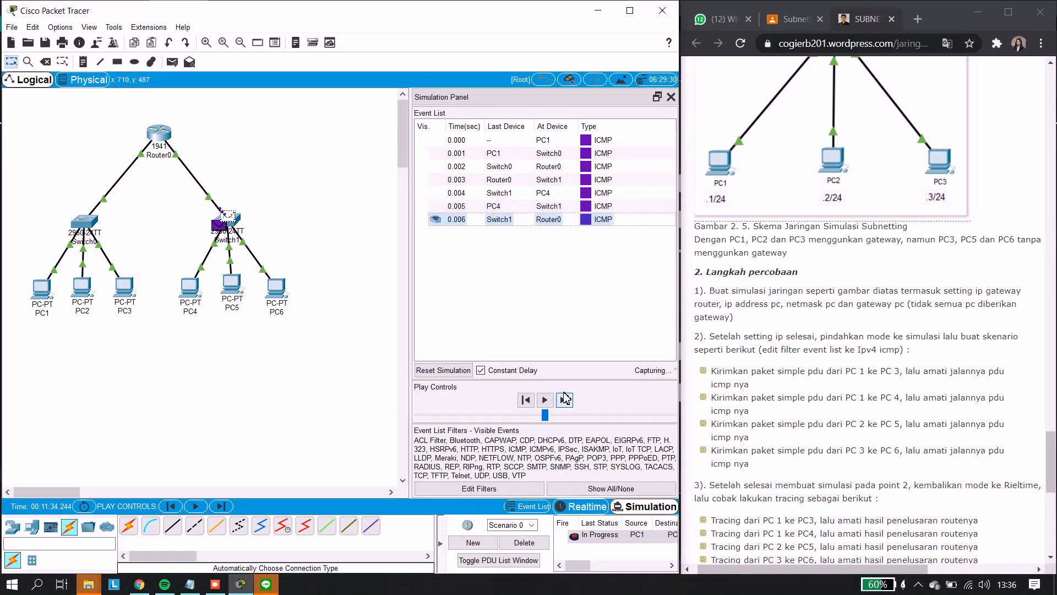
{"action": "left_click", "coordinate": [565, 398]}
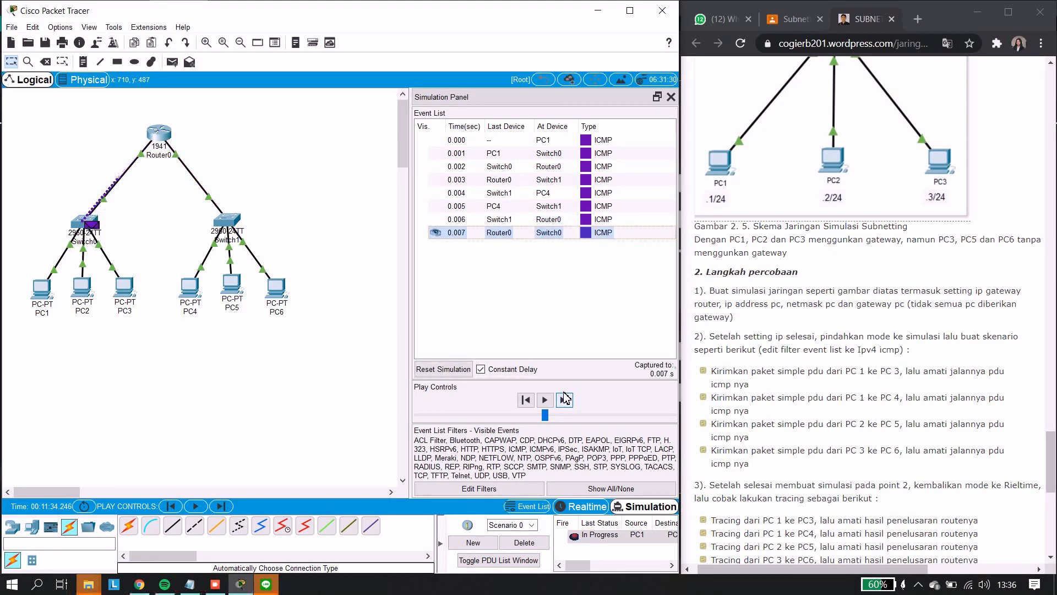
{"action": "left_click", "coordinate": [565, 397]}
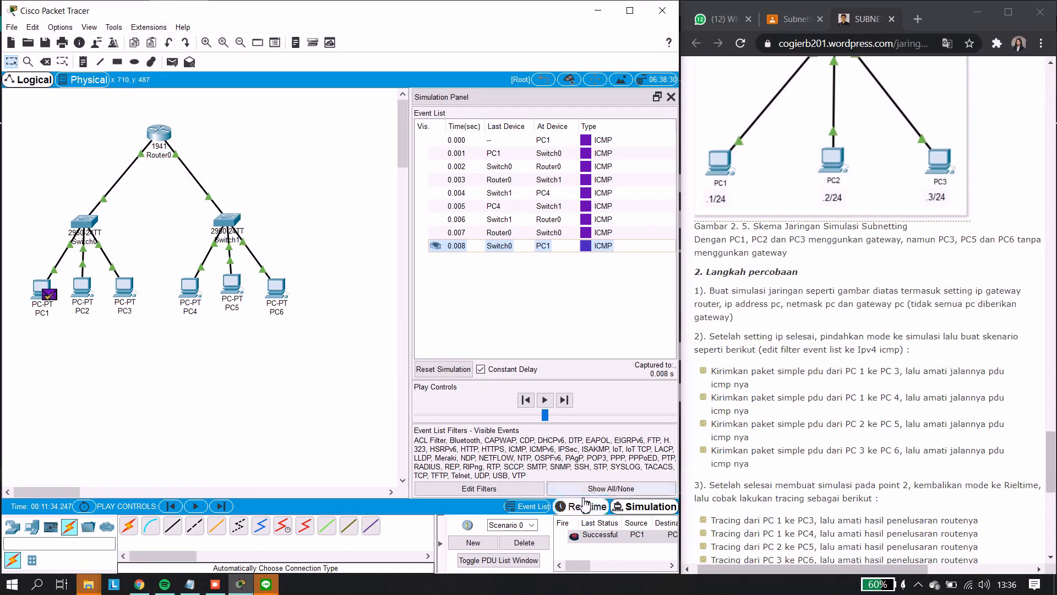
- Delete Scenario 0 with its PC1-to-PC4 packet and add a simple PDU from PC2 to PC5
{"action": "left_click", "coordinate": [524, 542]}
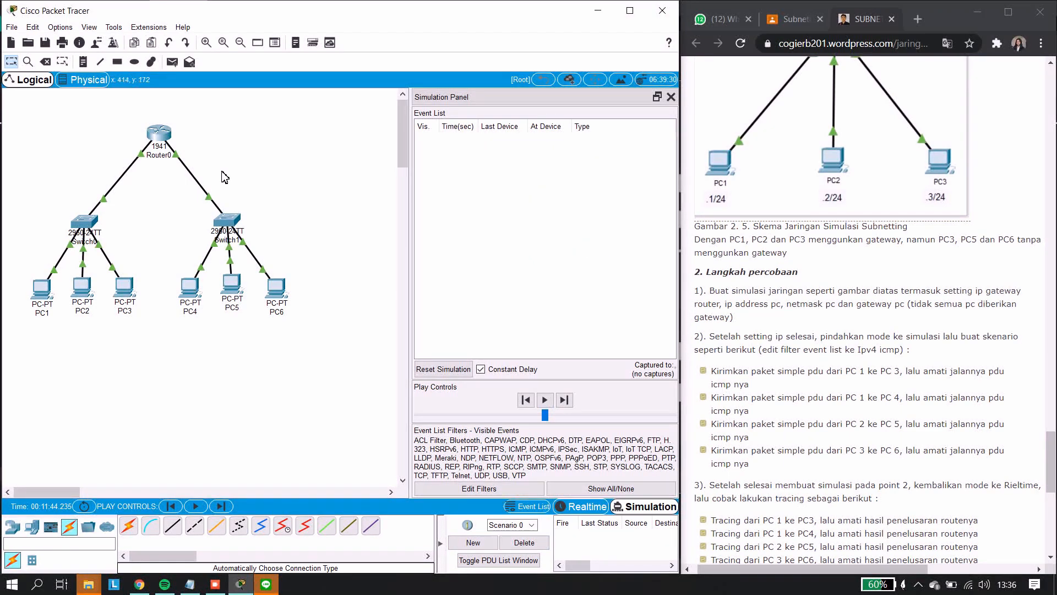
{"action": "left_click", "coordinate": [172, 62]}
{"action": "left_click", "coordinate": [84, 288]}
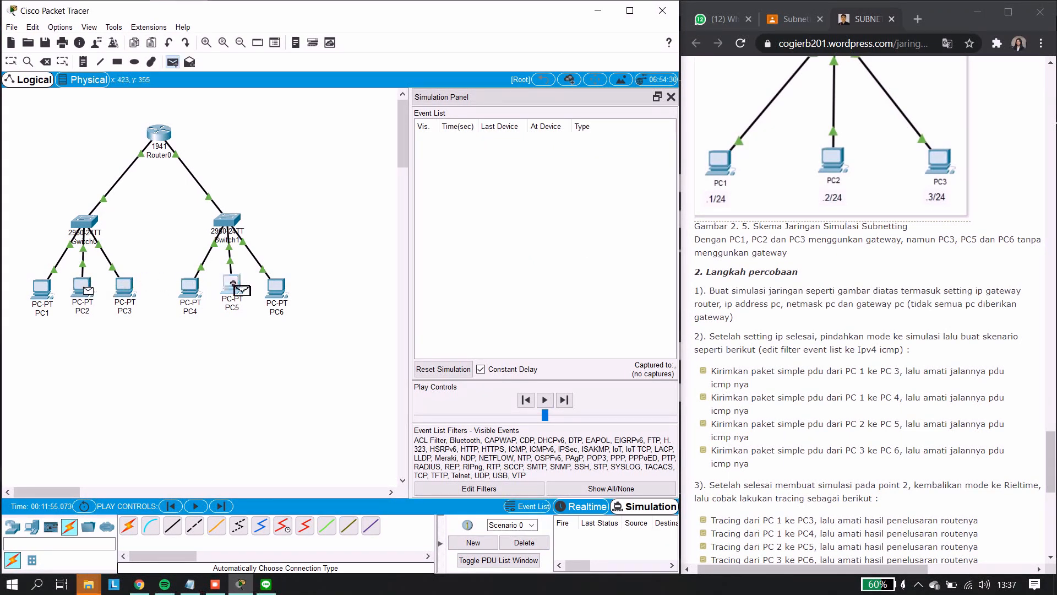
{"action": "left_click", "coordinate": [231, 285]}
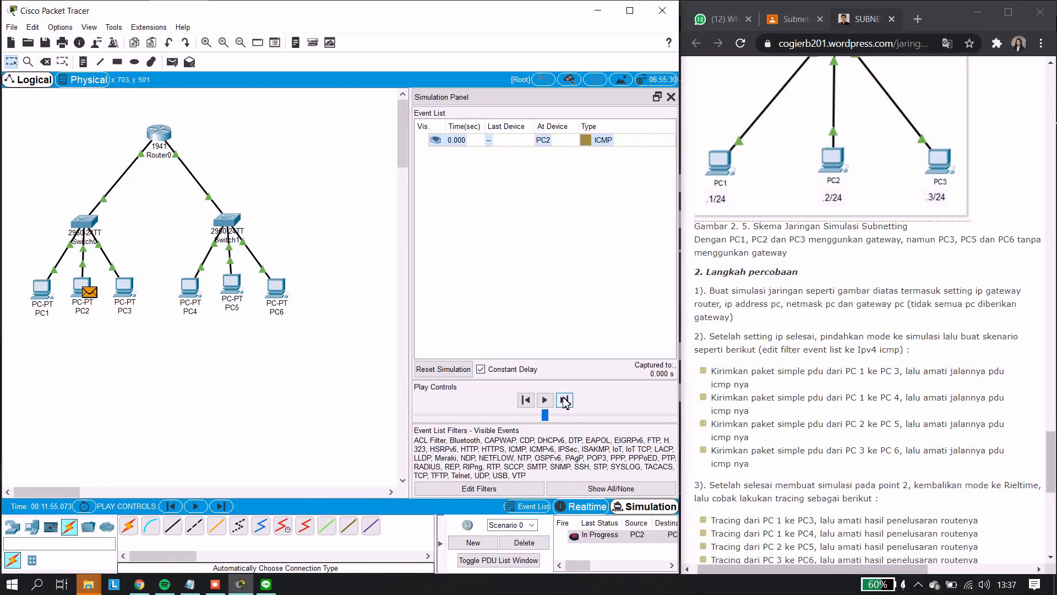
- Advance the simulation event by event to carry the ICMP packet from PC2 through Router0 to PC5
{"action": "left_click", "coordinate": [564, 400]}
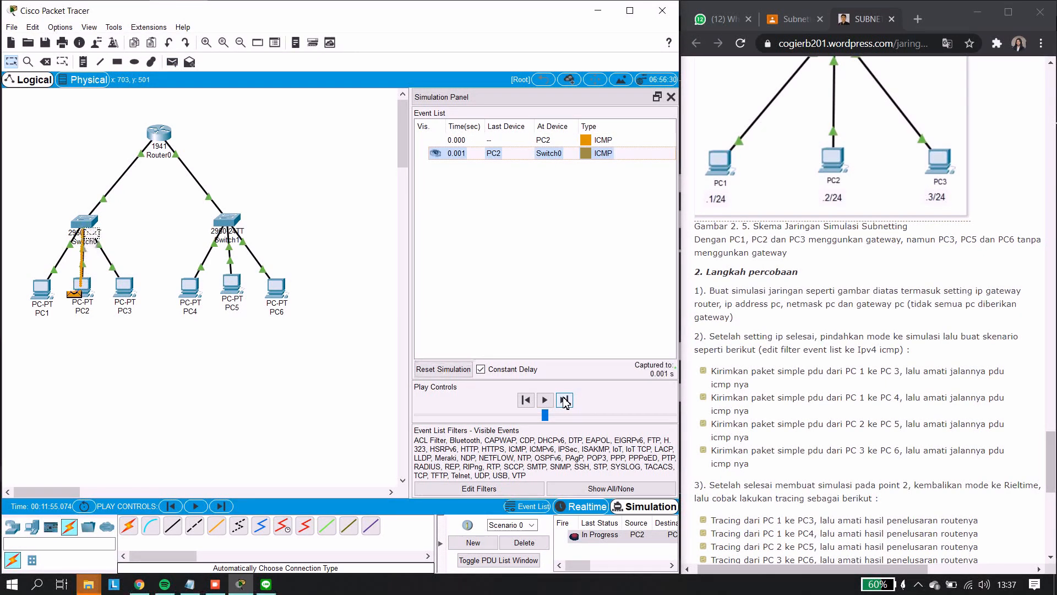
{"action": "left_click", "coordinate": [564, 400]}
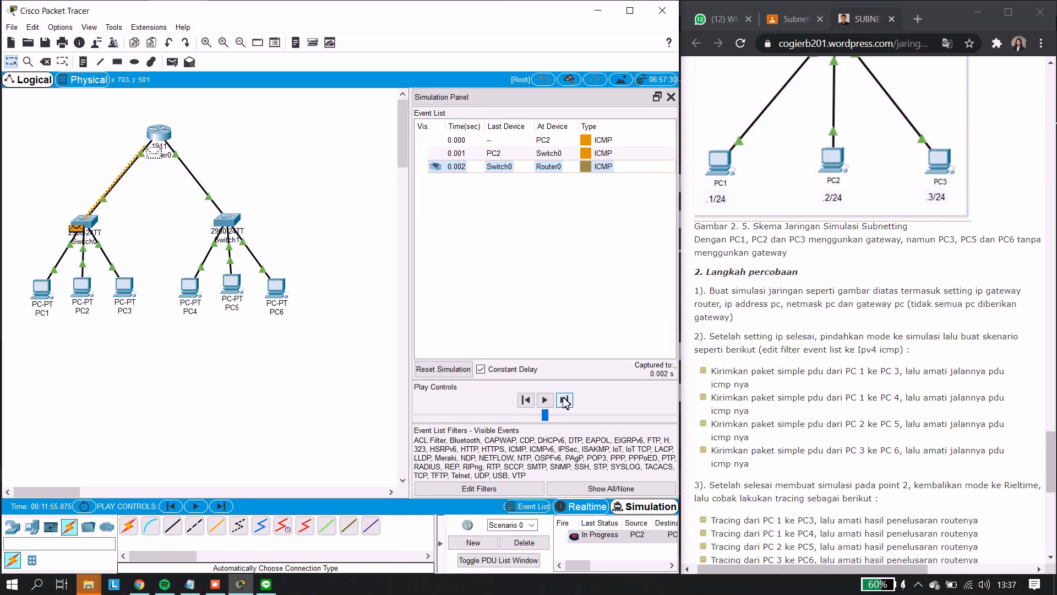
{"action": "left_click", "coordinate": [565, 400]}
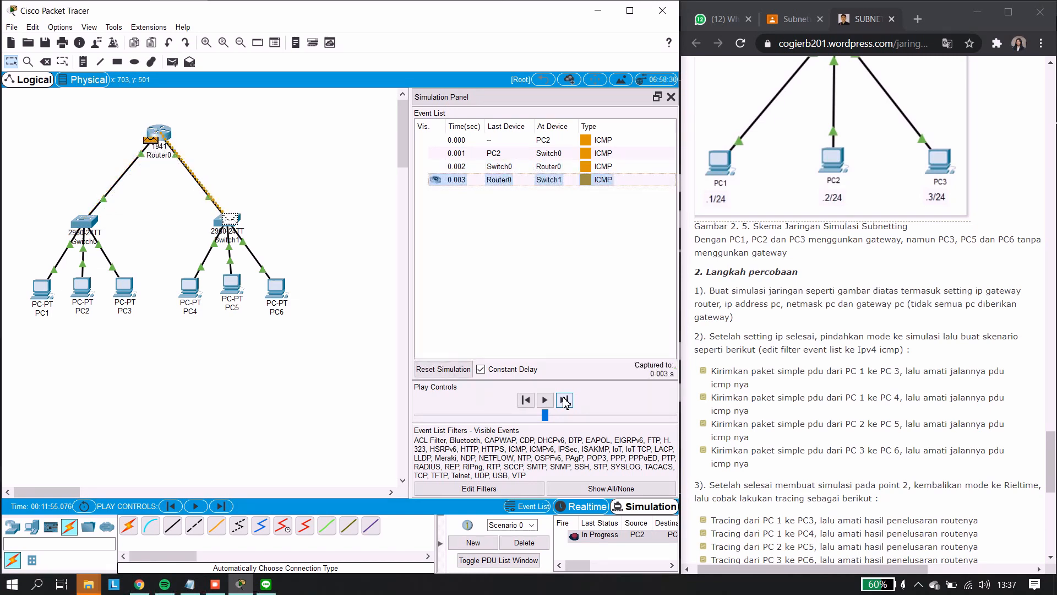
{"action": "left_click", "coordinate": [564, 401]}
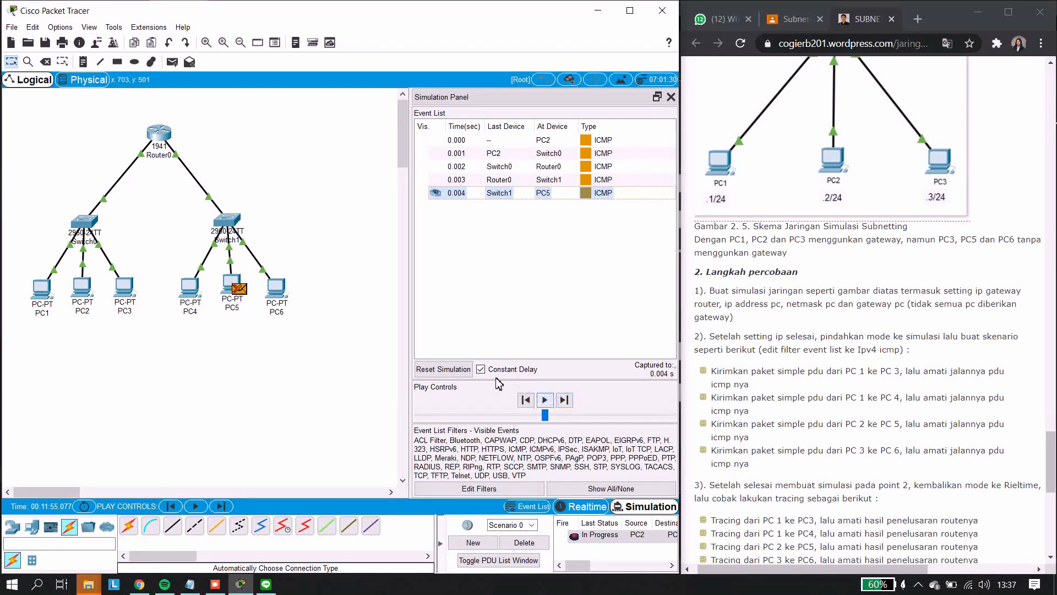
{"action": "mouse_move", "coordinate": [231, 298]}
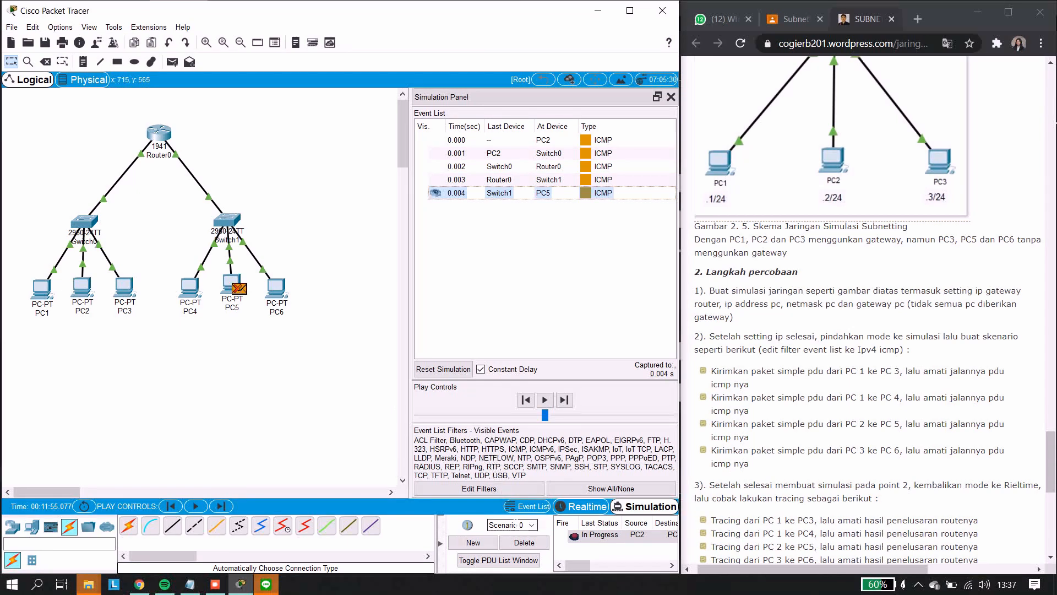
- Delete Scenario 0 with its PC2-to-PC5 packet and add a simple PDU from PC3 to PC6
{"action": "left_click", "coordinate": [517, 544]}
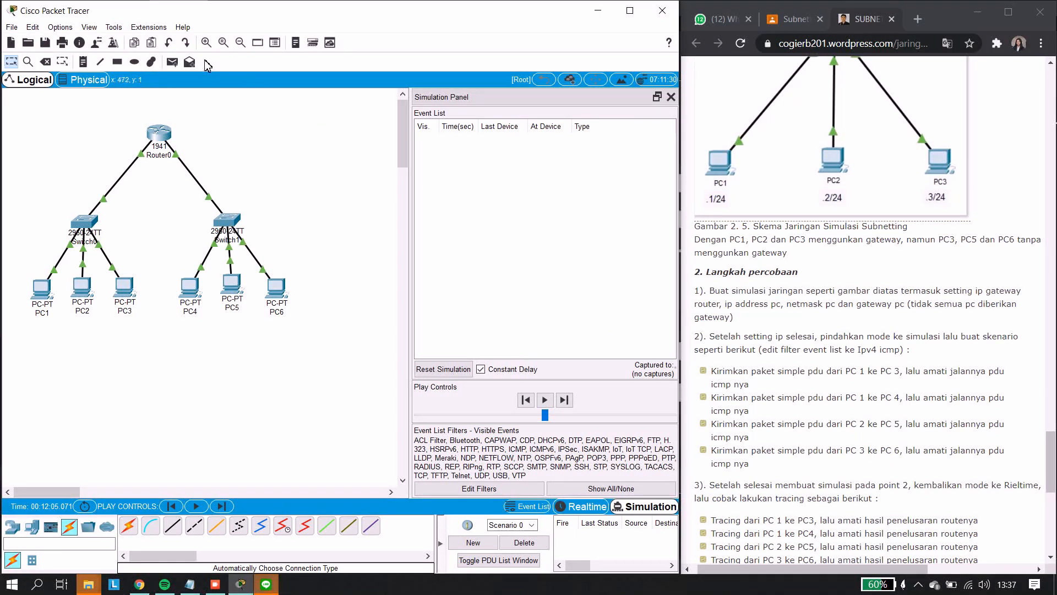
{"action": "left_click", "coordinate": [172, 61]}
{"action": "left_click", "coordinate": [123, 285]}
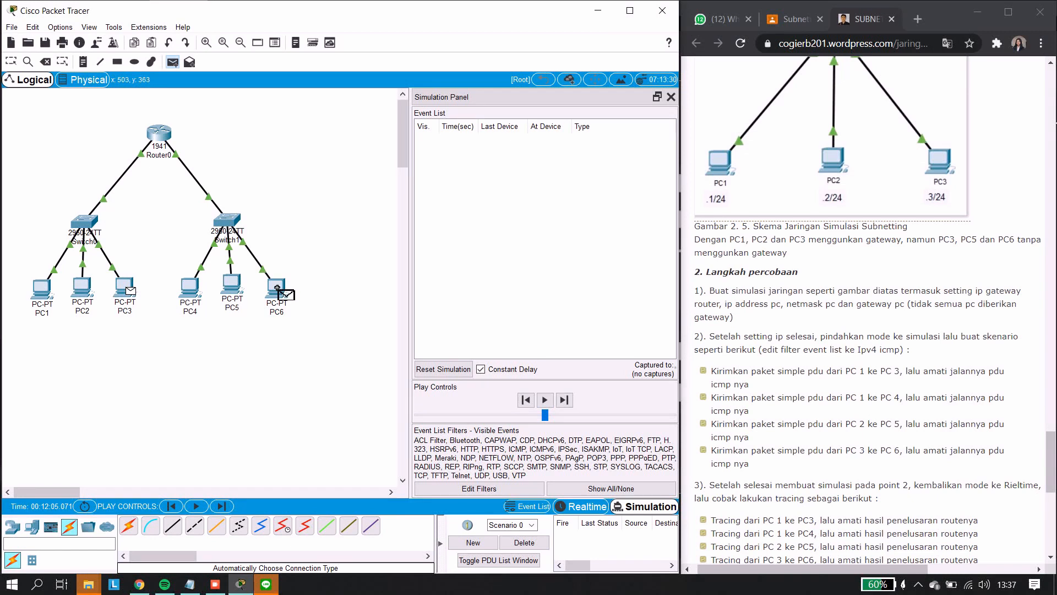
{"action": "left_click", "coordinate": [276, 290]}
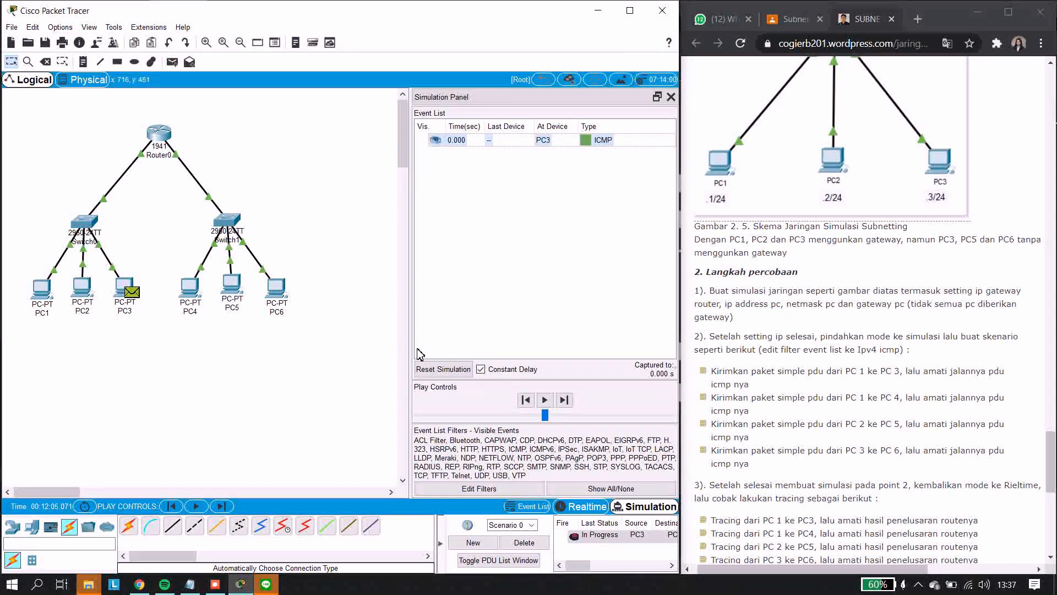
- Try to advance the ICMP packet from PC3 toward PC6 event by event
{"action": "left_click", "coordinate": [562, 401]}
{"action": "left_click", "coordinate": [563, 402]}
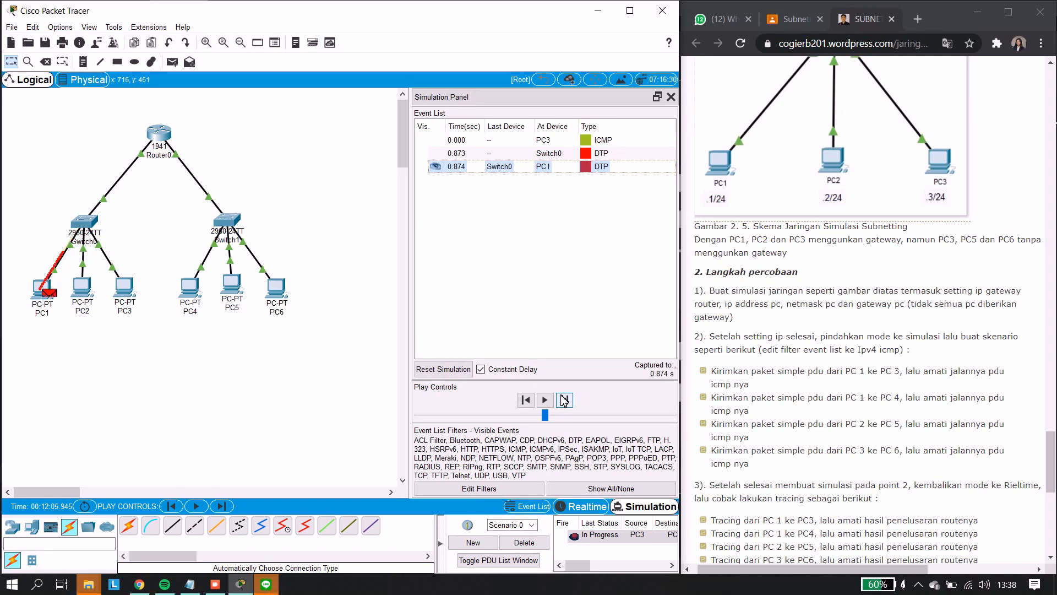
{"action": "left_click", "coordinate": [563, 401]}
{"action": "left_click", "coordinate": [563, 401]}
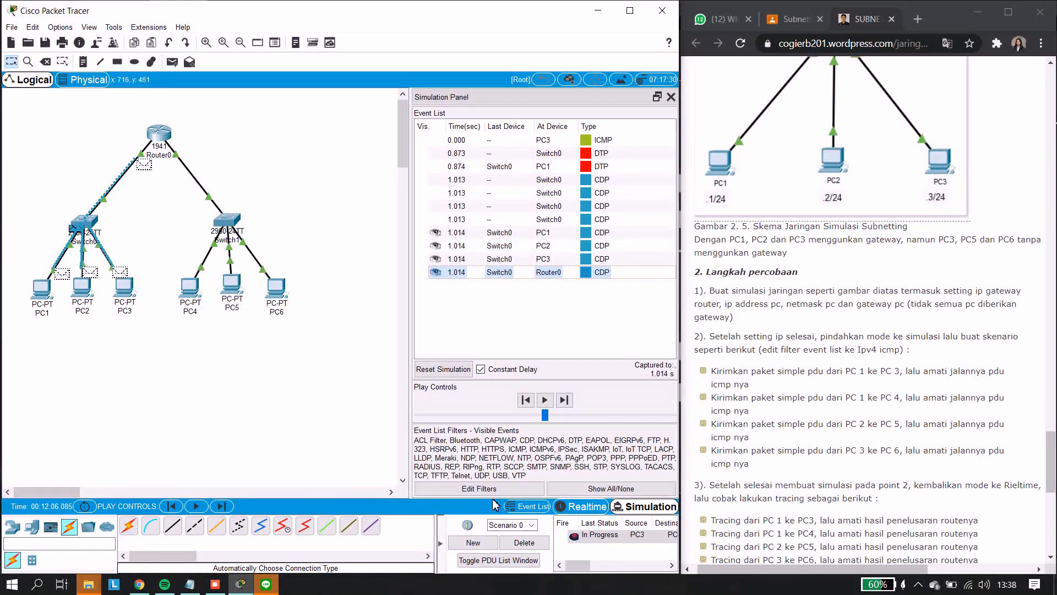
- Delete Scenario 0, add the simple PDU from PC3 to PC6 again, and try advancing the simulation
{"action": "left_click", "coordinate": [523, 542]}
{"action": "left_click", "coordinate": [173, 62]}
{"action": "left_click", "coordinate": [127, 286]}
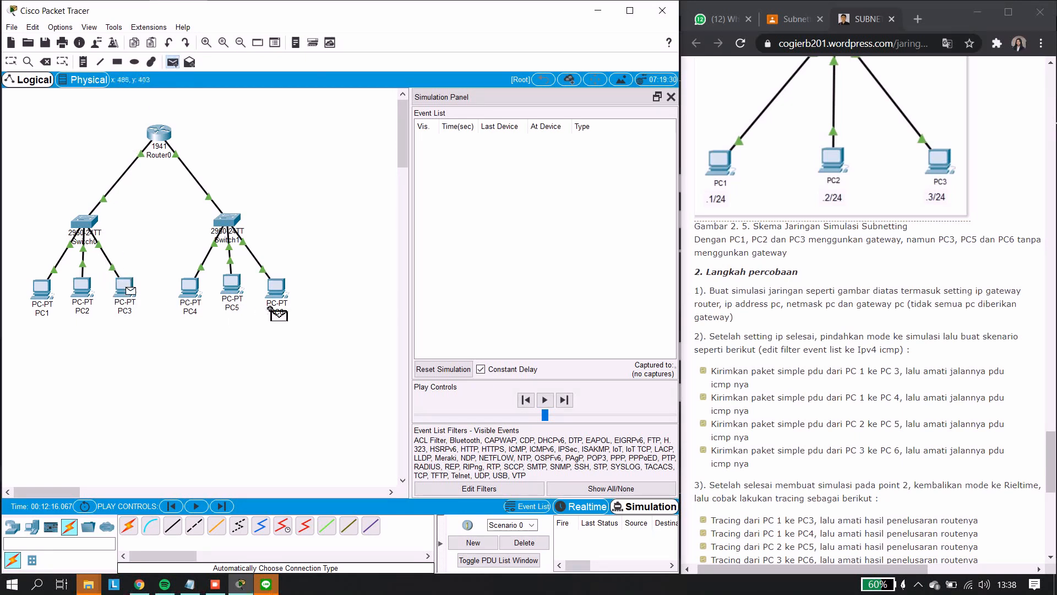
{"action": "left_click", "coordinate": [277, 288]}
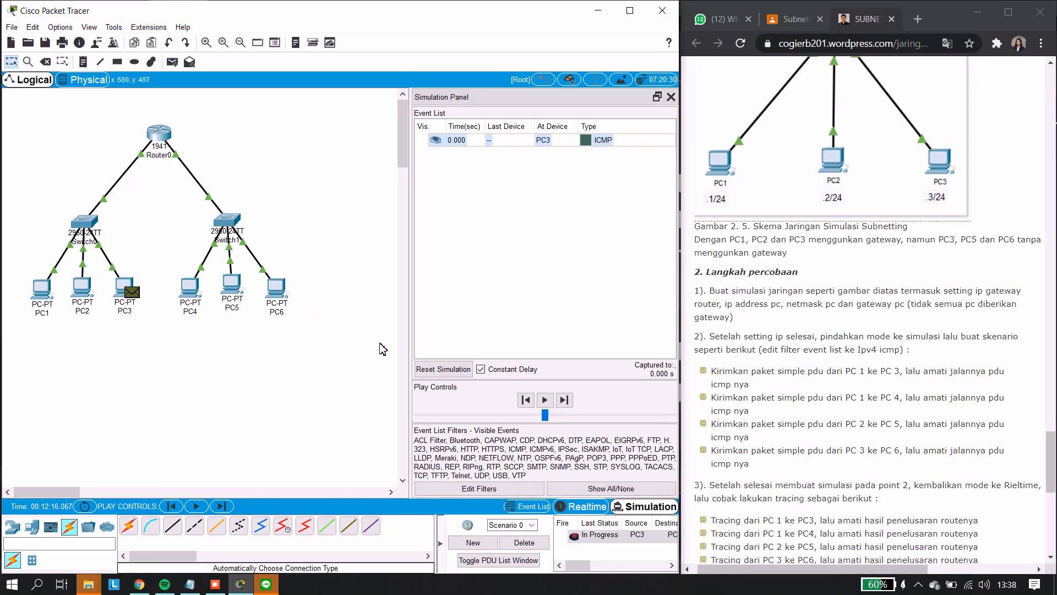
{"action": "left_click", "coordinate": [563, 401]}
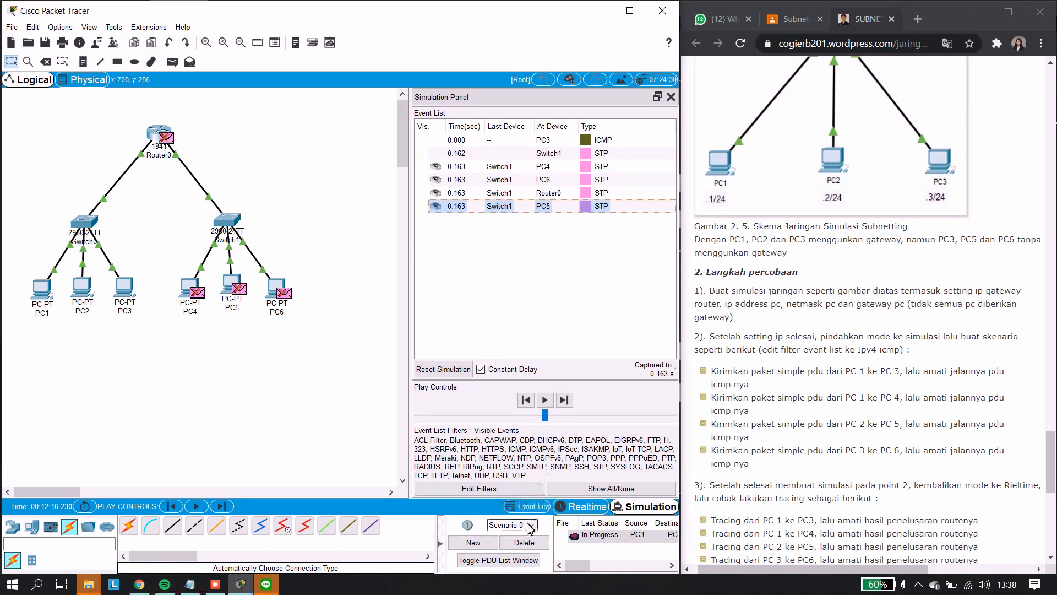
- Clear Scenario 0 once more and add a fresh ICMP PDU from PC3 to PC6
{"action": "left_click", "coordinate": [526, 542]}
{"action": "left_click", "coordinate": [189, 62]}
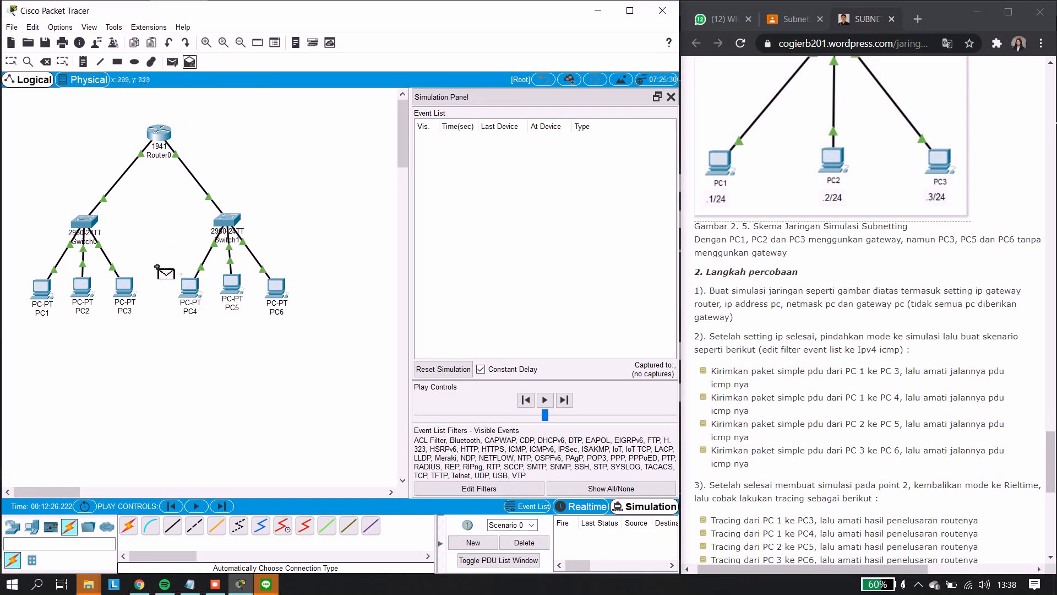
{"action": "left_click", "coordinate": [130, 290]}
{"action": "left_click", "coordinate": [276, 288]}
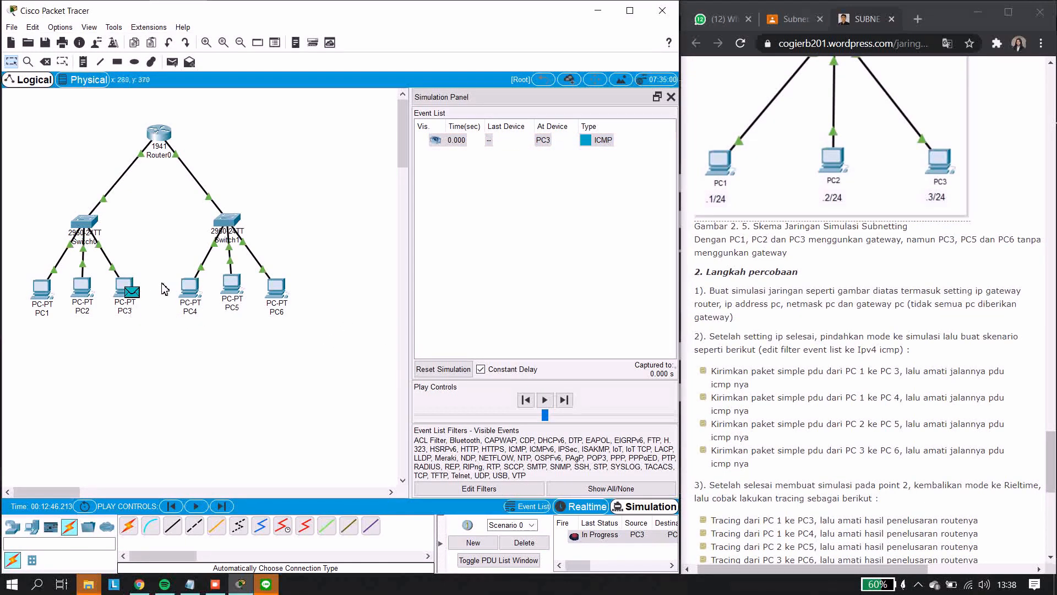
- Advance the simulation event by event to follow the ICMP packet from PC3 toward PC6
{"action": "left_click", "coordinate": [562, 401]}
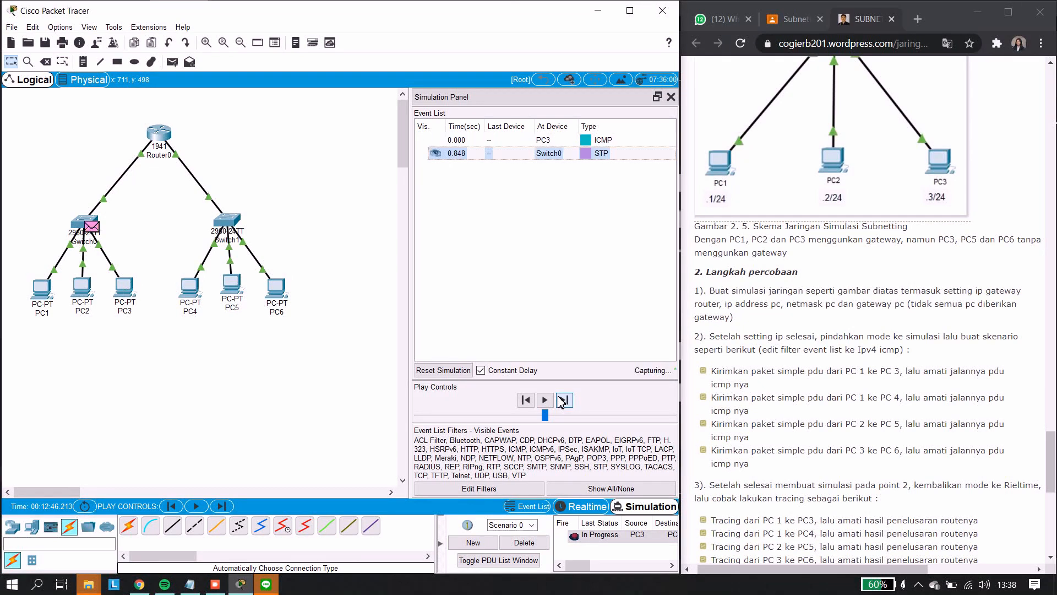
{"action": "left_click", "coordinate": [562, 400]}
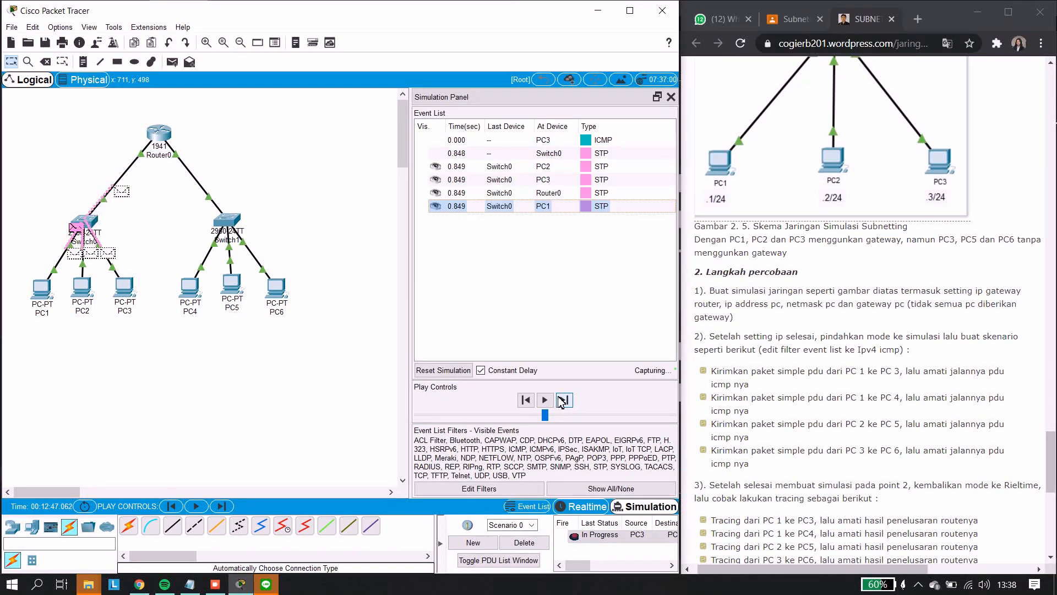
{"action": "left_click", "coordinate": [562, 401]}
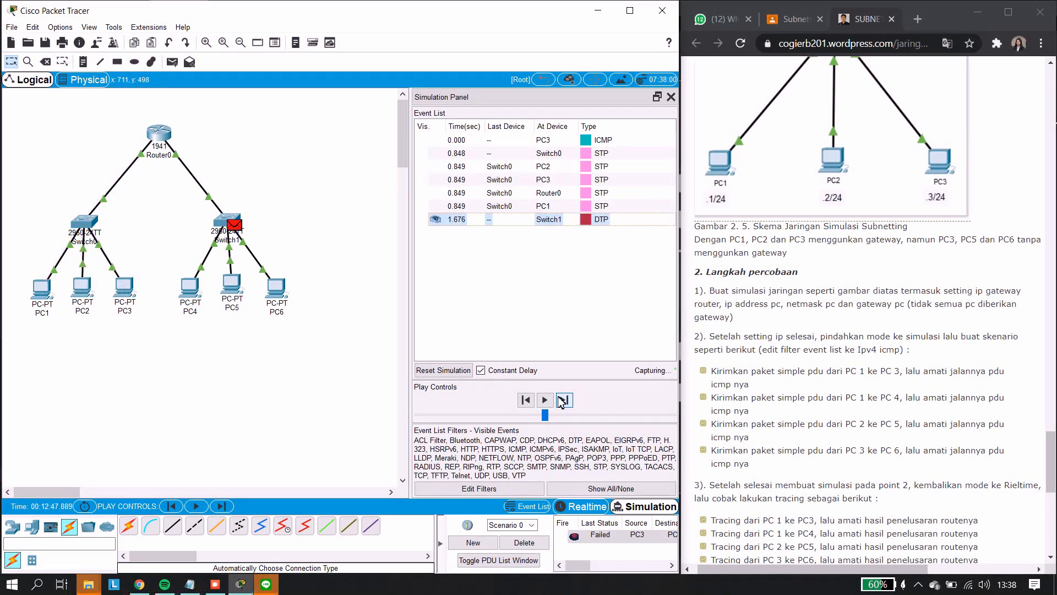
{"action": "left_click", "coordinate": [563, 400]}
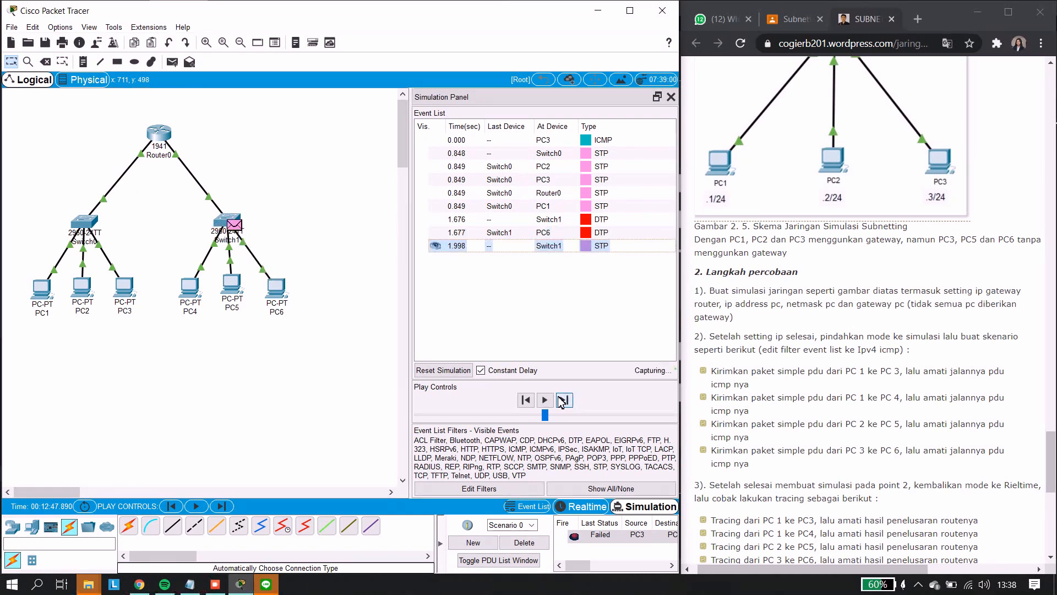
{"action": "left_click", "coordinate": [562, 400]}
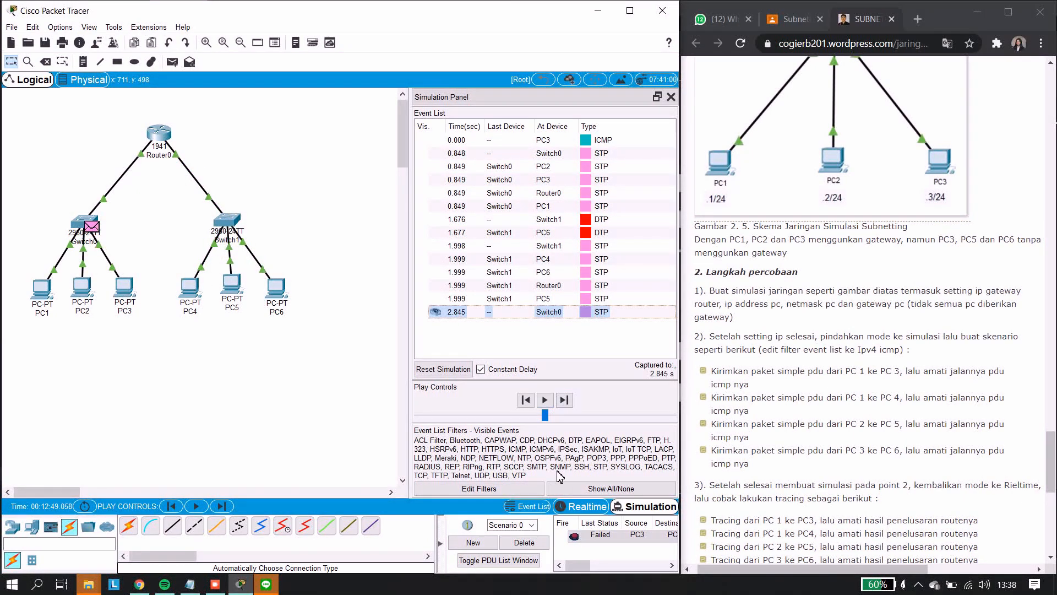
- Hide all event types in the simulation filters and delete Scenario 0 with its PC3-to-PC6 packet
{"action": "left_click", "coordinate": [570, 487]}
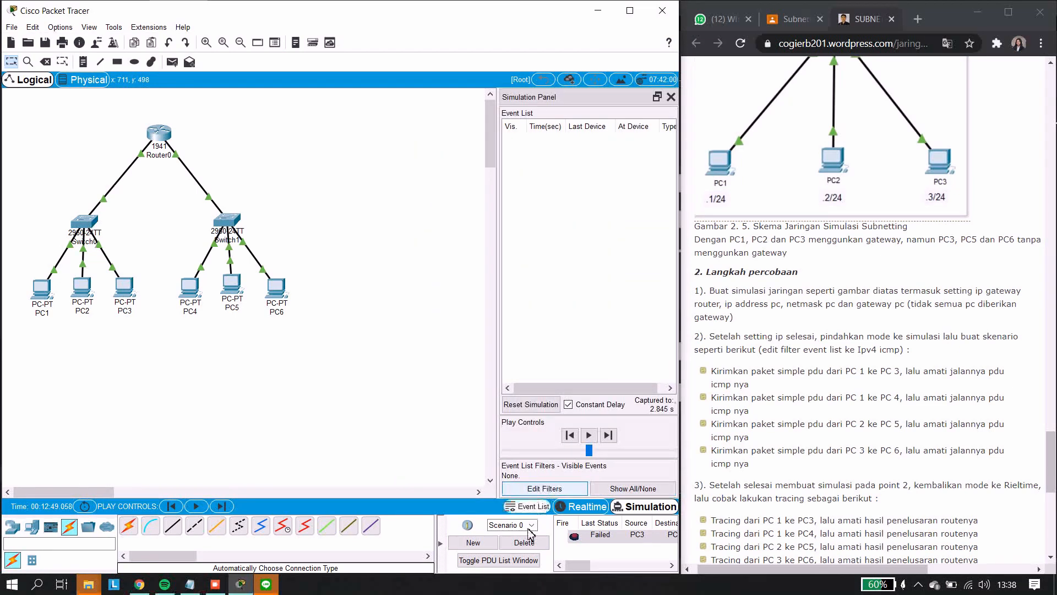
{"action": "left_click", "coordinate": [516, 543]}
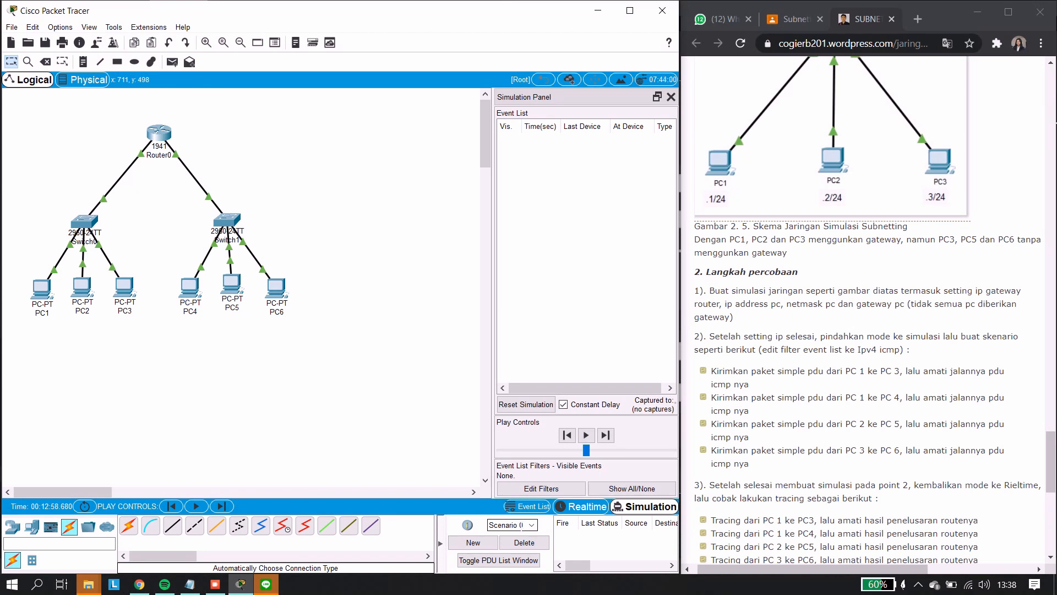
- Return to Realtime mode and trace the route from PC1 to PC3 by running tracert 192.168.1.3 in PC1's Command Prompt
{"action": "left_click", "coordinate": [572, 506]}
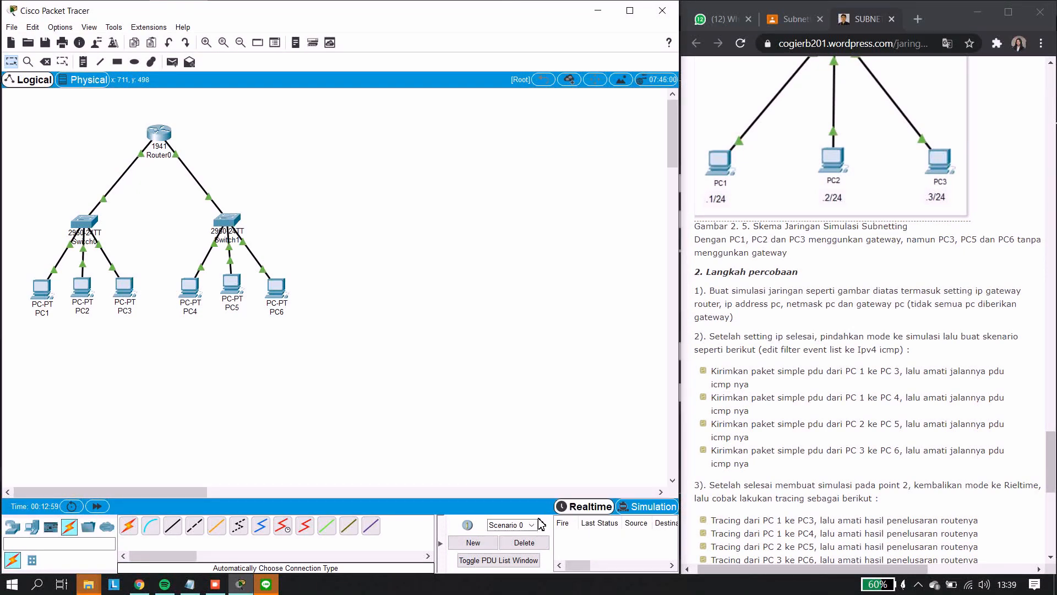
{"action": "scroll", "coordinate": [795, 433], "scroll_direction": "down", "scroll_amount": 5}
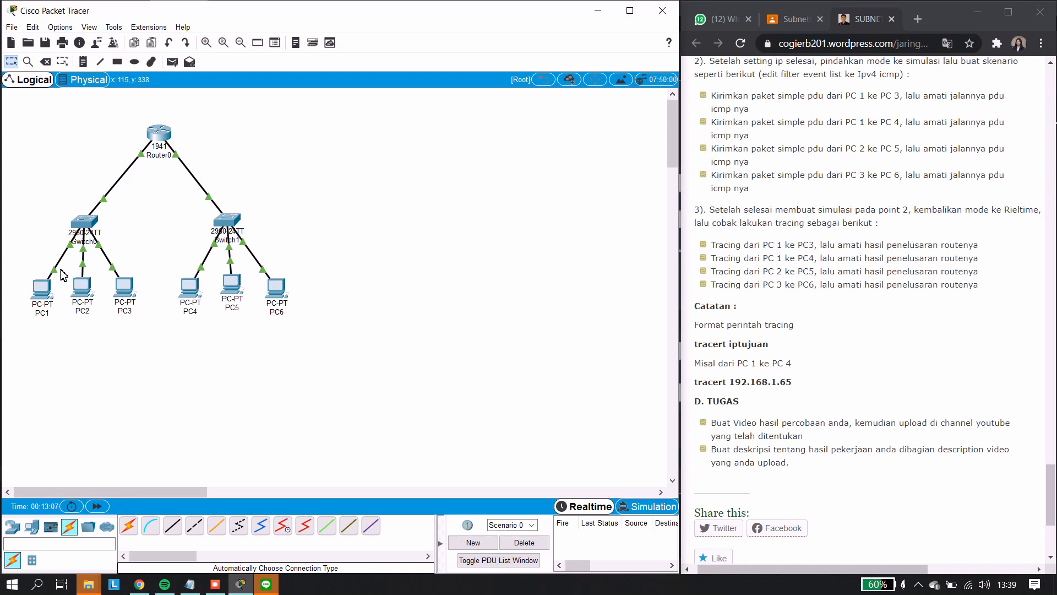
{"action": "left_click", "coordinate": [42, 287]}
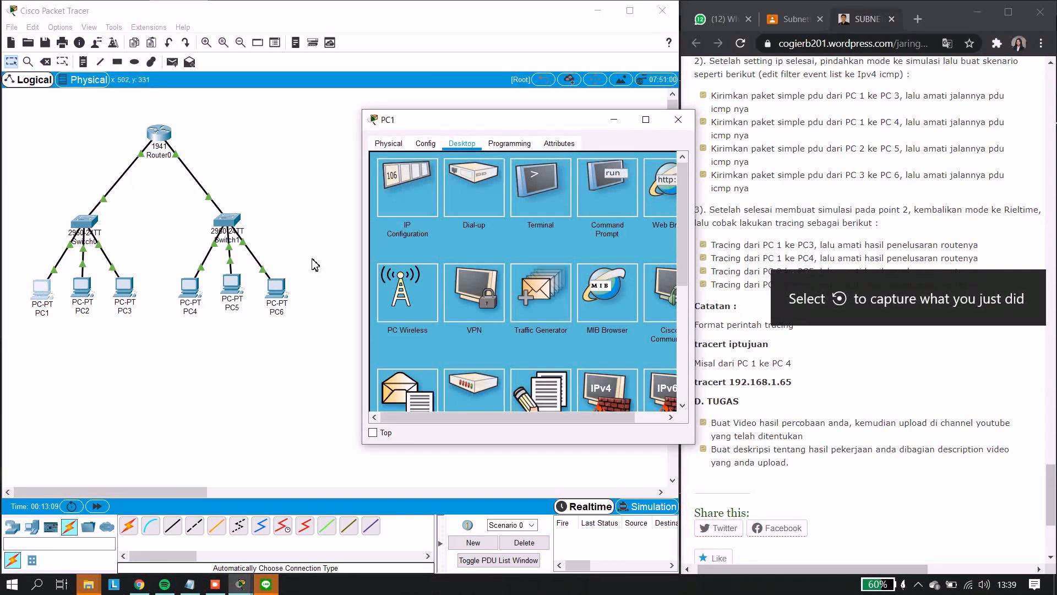
{"action": "type", "text": "trac"}
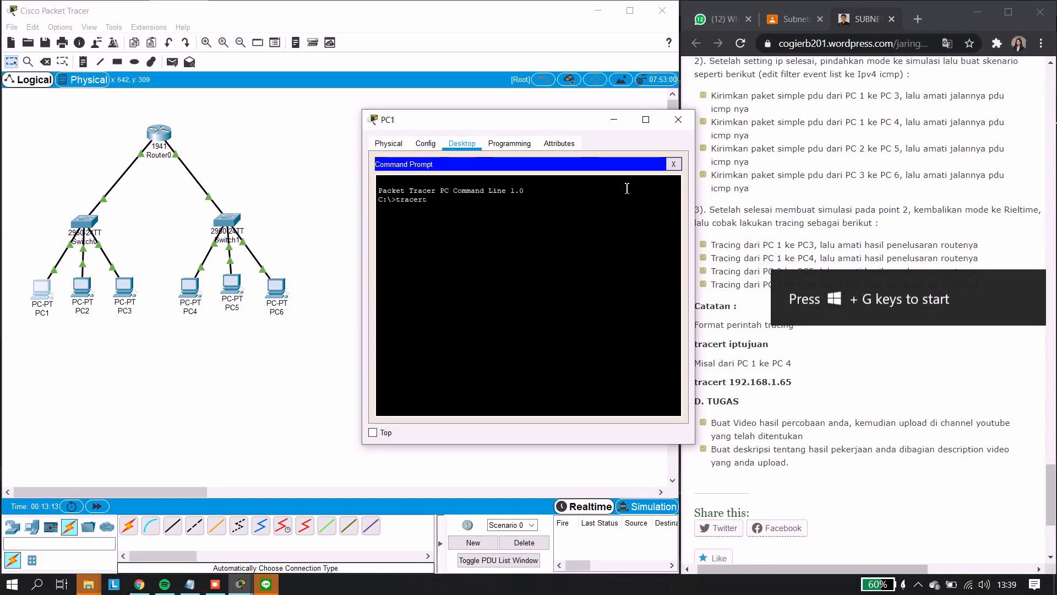
{"action": "type", "text": "ert "}
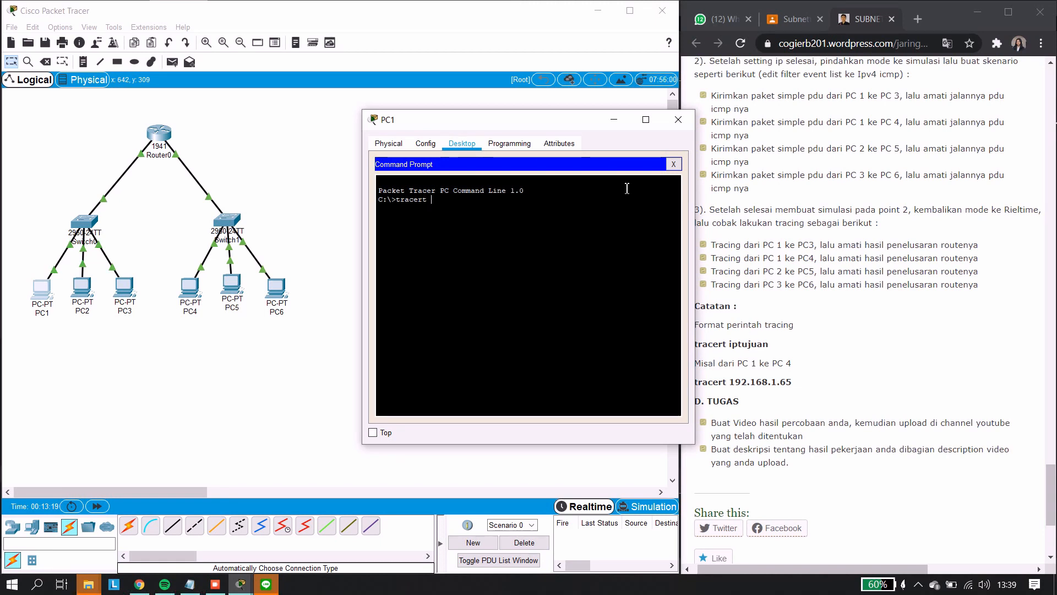
{"action": "type", "text": "192.168.1.3"}
{"action": "key", "text": "Return"}
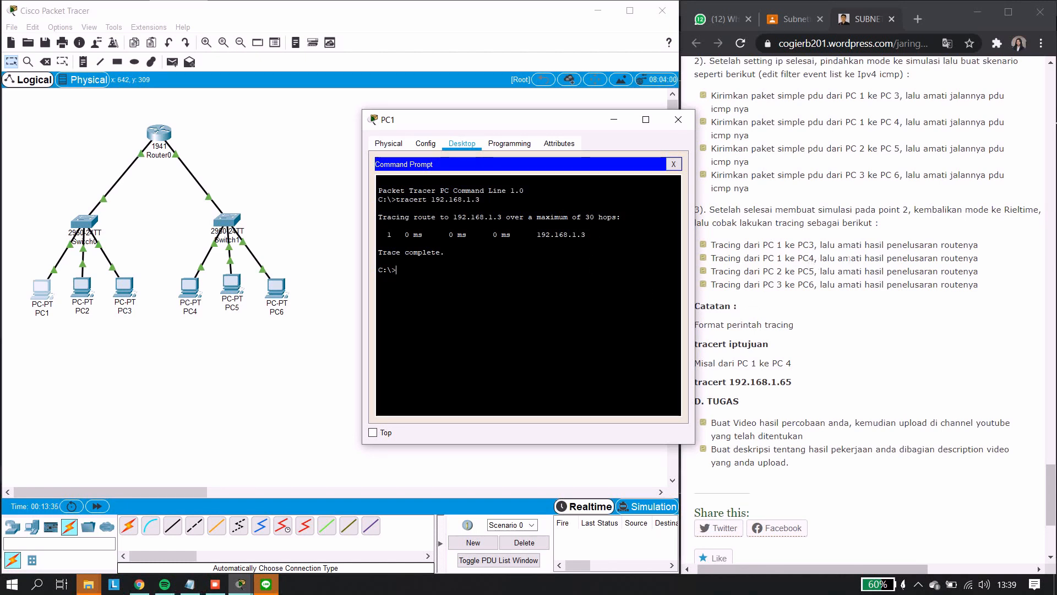
- Trace the route from PC1 to PC4 by running tracert 192.168.1.65, and close PC1's window
{"action": "type", "text": "tracert"}
{"action": "type", "text": "168.1"}
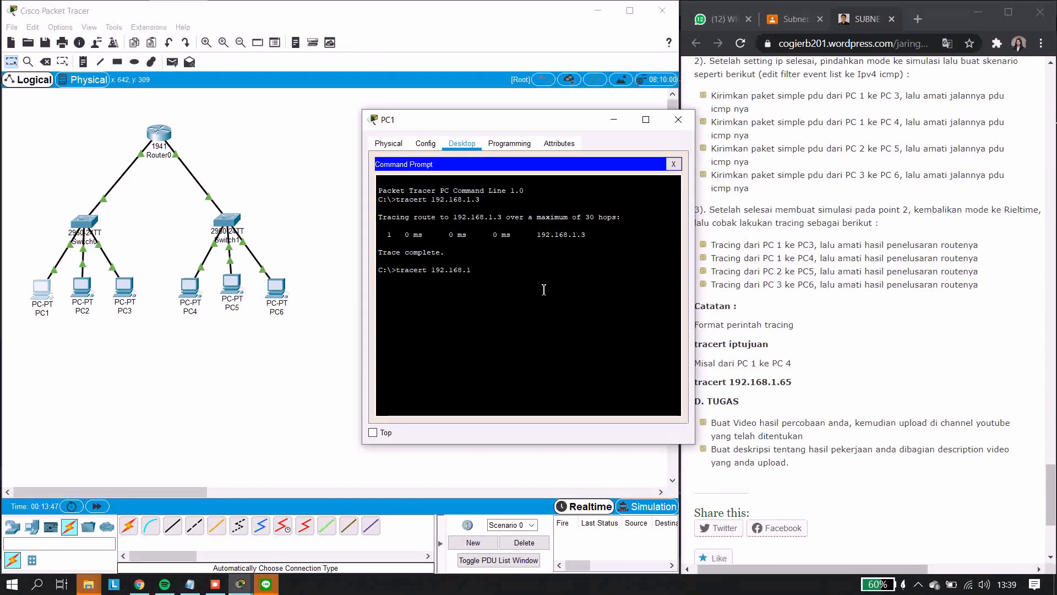
{"action": "type", "text": ".65"}
{"action": "key", "text": "Return"}
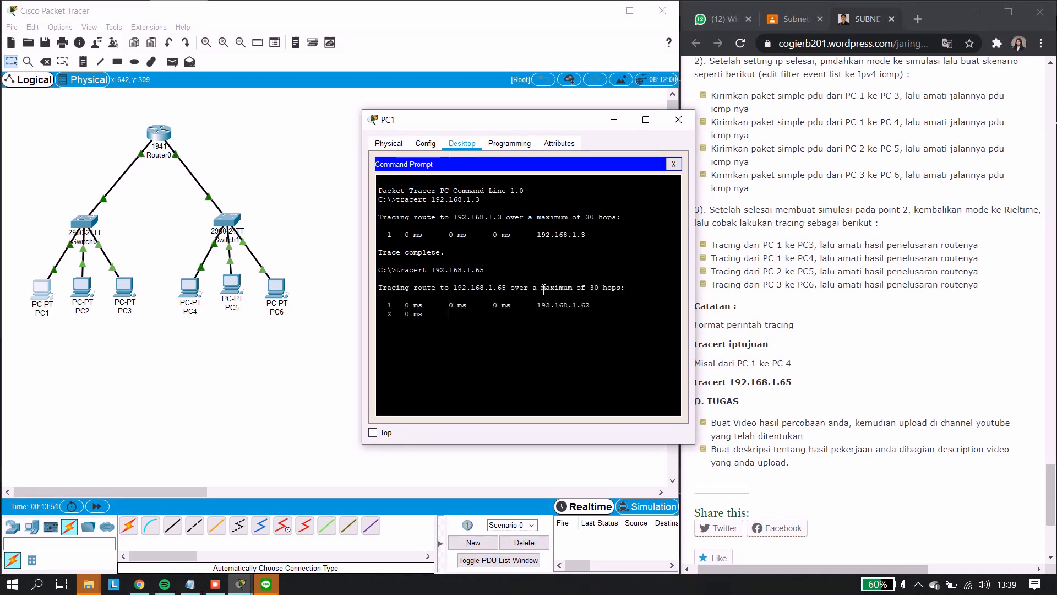
{"action": "left_click", "coordinate": [678, 120]}
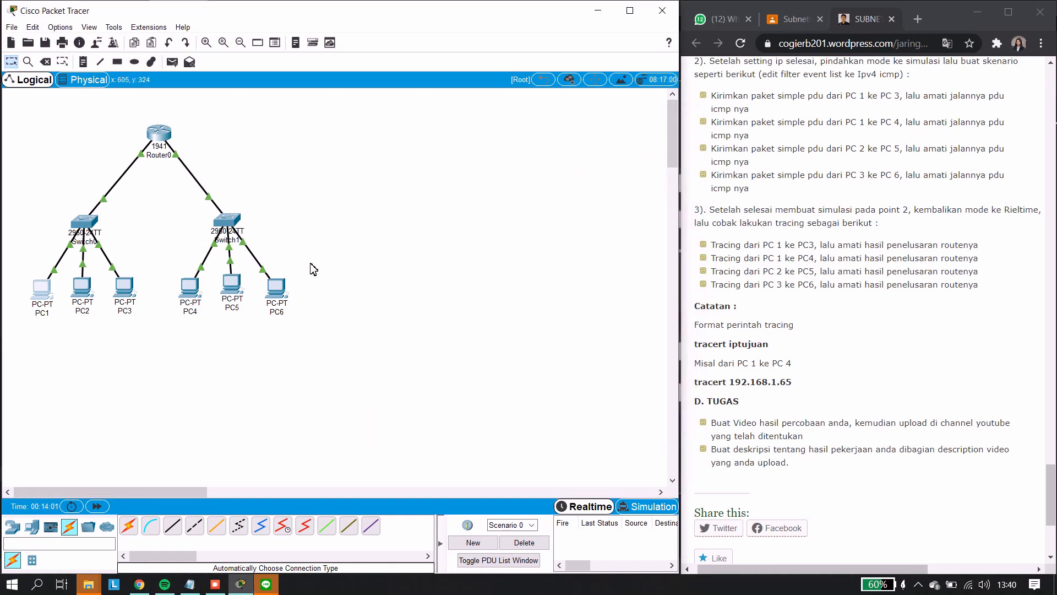
- Trace the route from PC2 to PC5 by running tracert 192.168.1.66 in PC2's Command Prompt, and close its window
{"action": "left_click", "coordinate": [81, 286]}
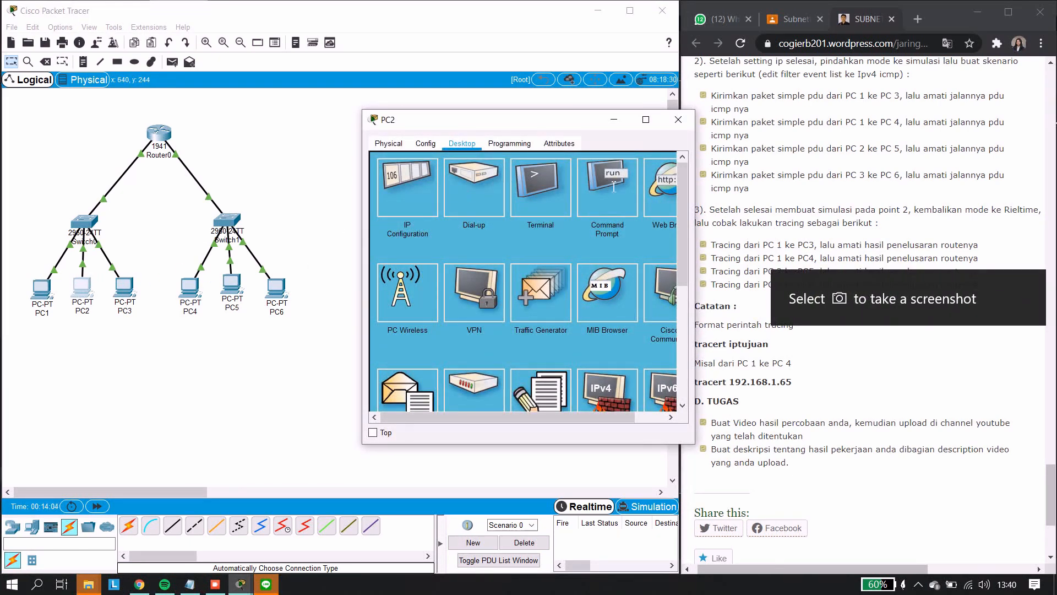
{"action": "left_click", "coordinate": [613, 187]}
{"action": "type", "text": "tracert "}
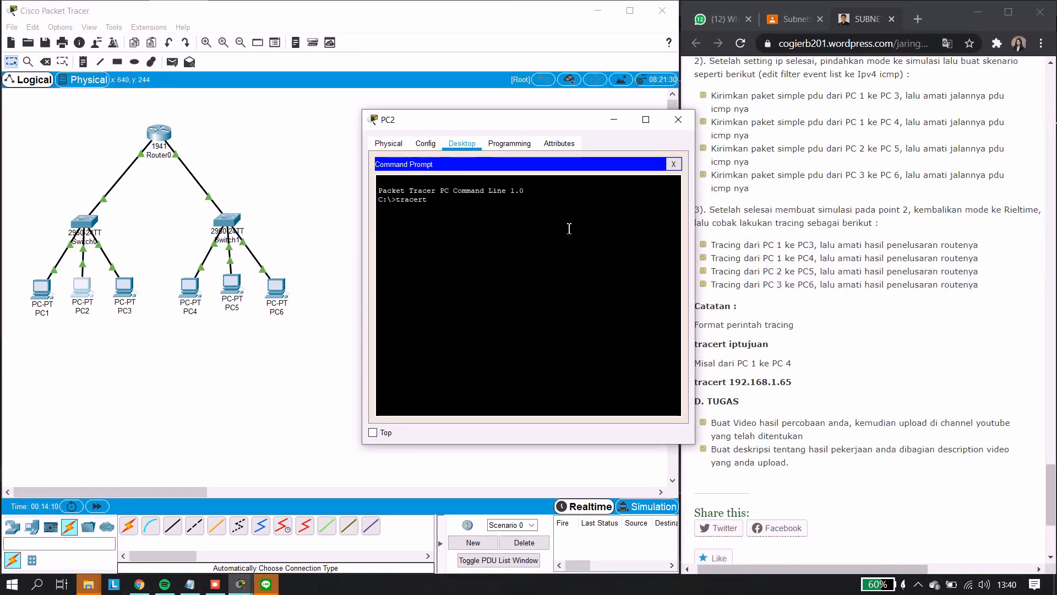
{"action": "type", "text": "192"}
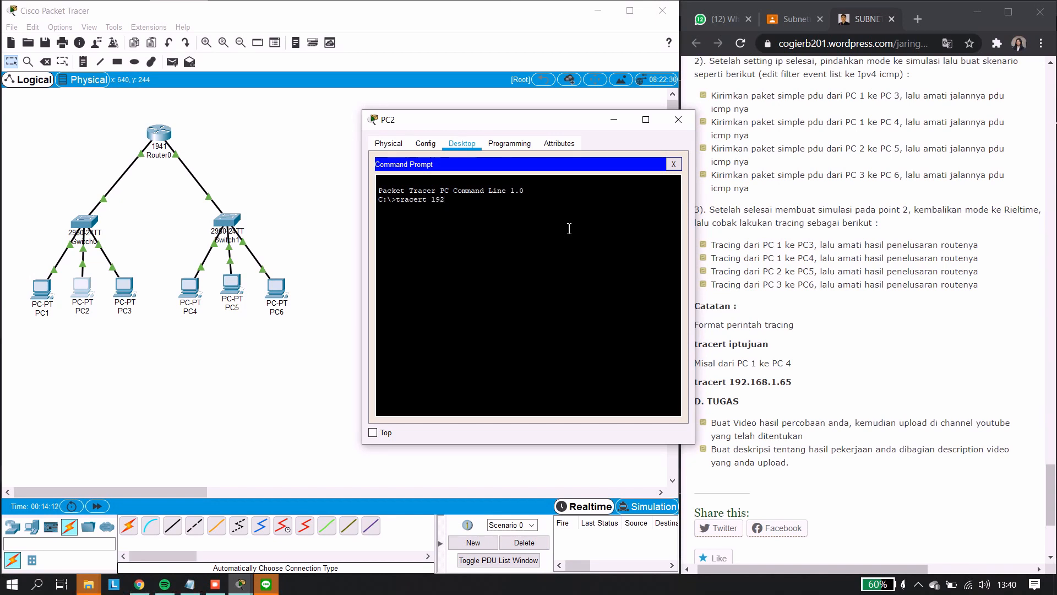
{"action": "type", "text": ".168"}
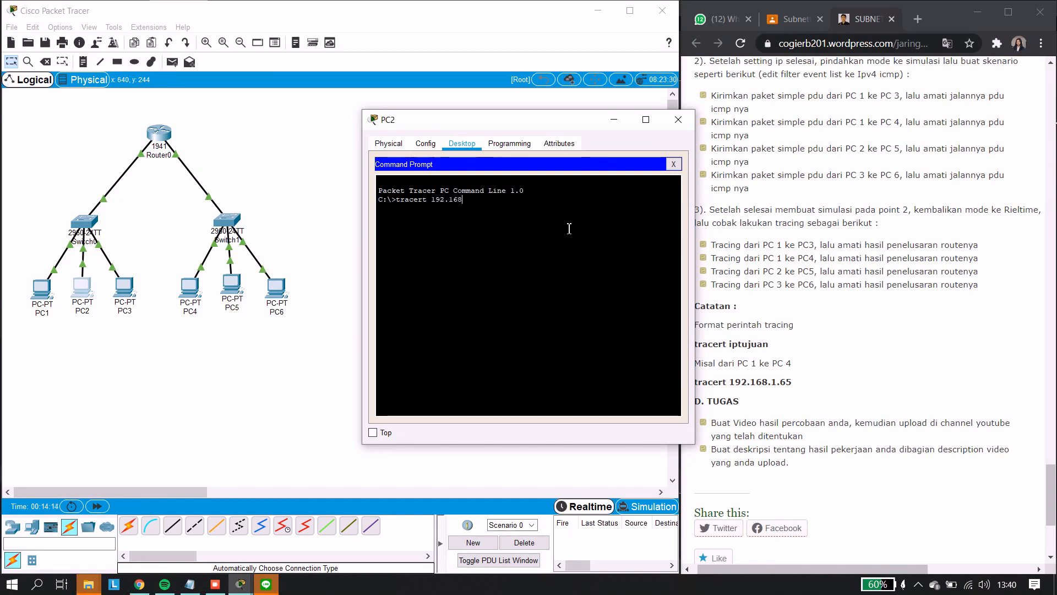
{"action": "type", "text": ".1.66"}
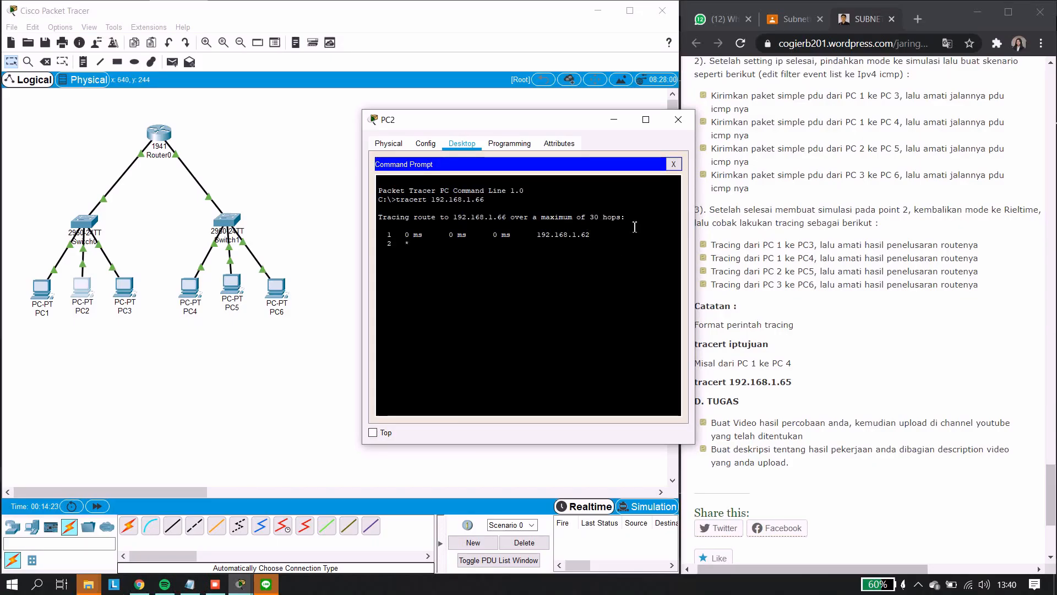
{"action": "left_click", "coordinate": [679, 119]}
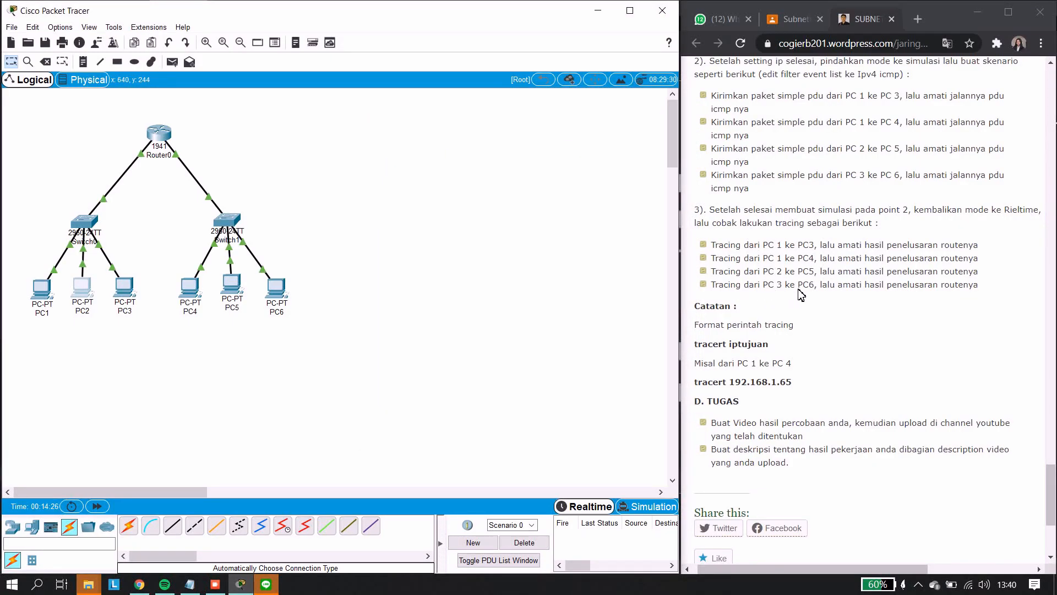
- Trace the route from PC3 to PC6 by running tracert 192.168.1.67 in PC3's Command Prompt, and close its window
{"action": "left_click", "coordinate": [122, 285]}
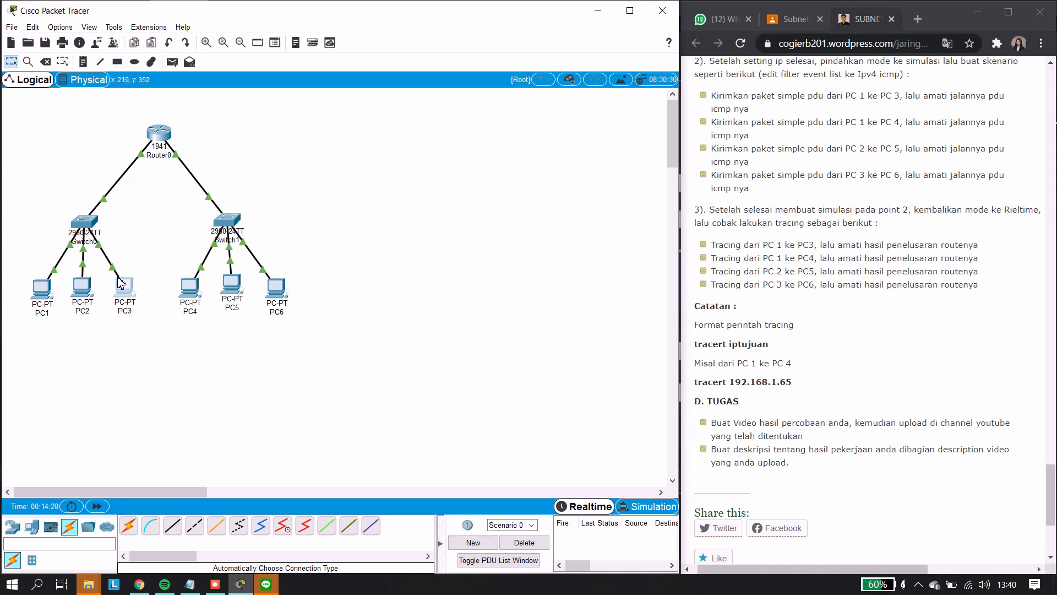
{"action": "left_click", "coordinate": [613, 179]}
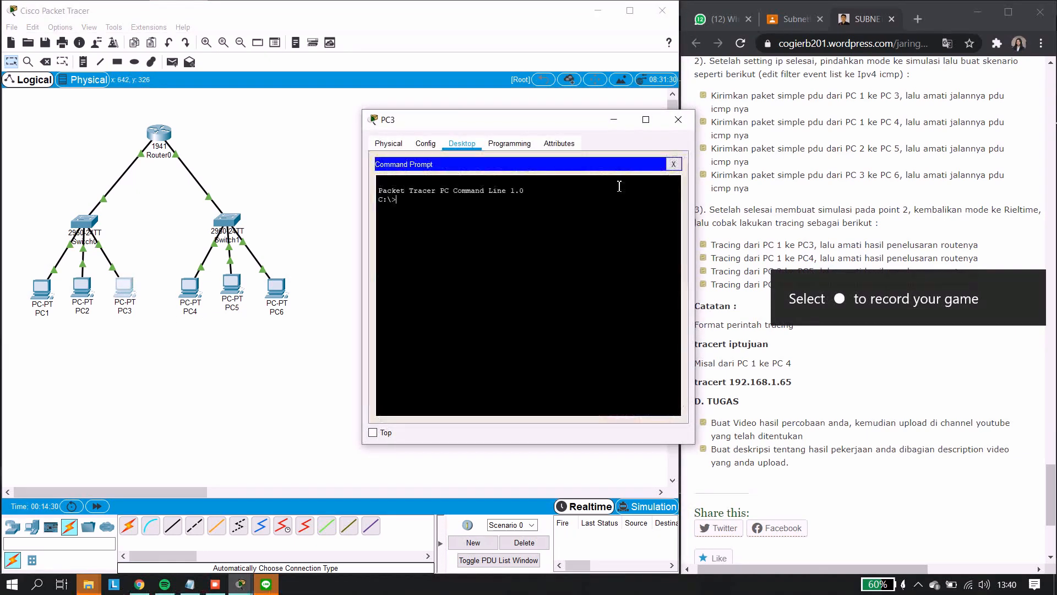
{"action": "type", "text": "tracer"}
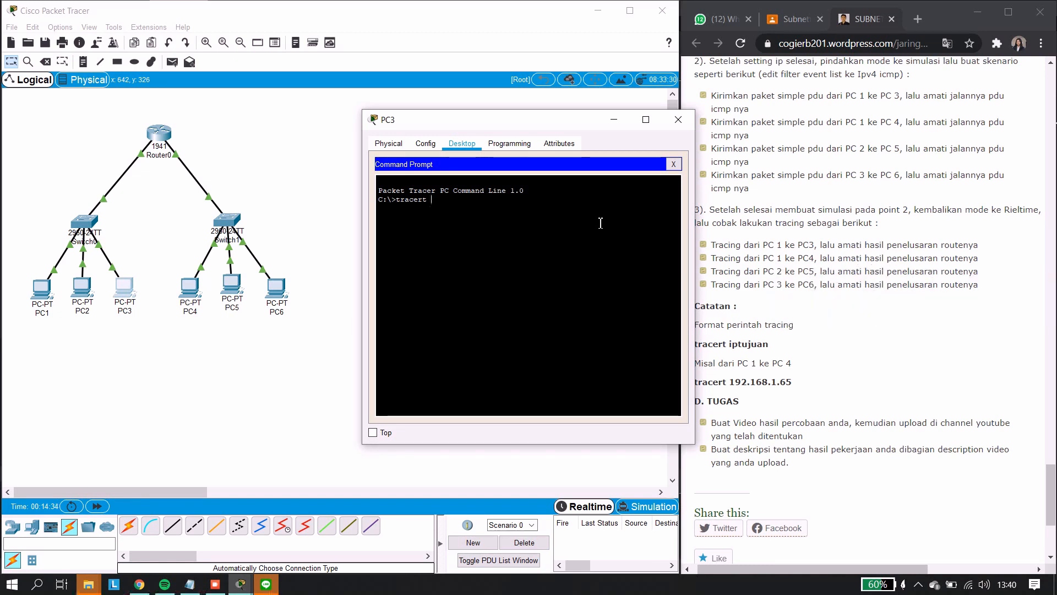
{"action": "type", "text": "t 1"}
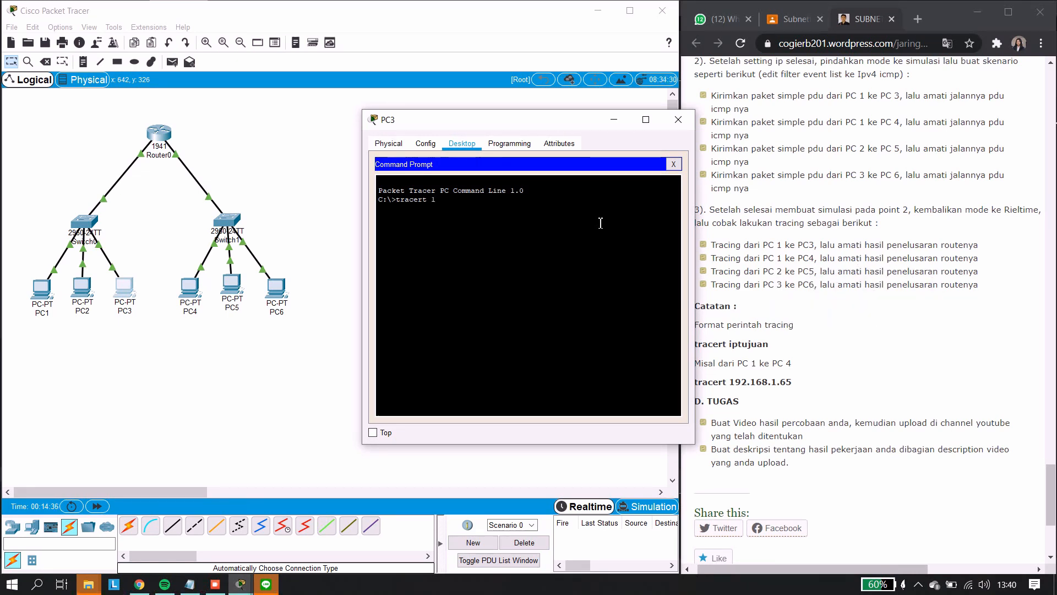
{"action": "type", "text": "92.168.1.67"}
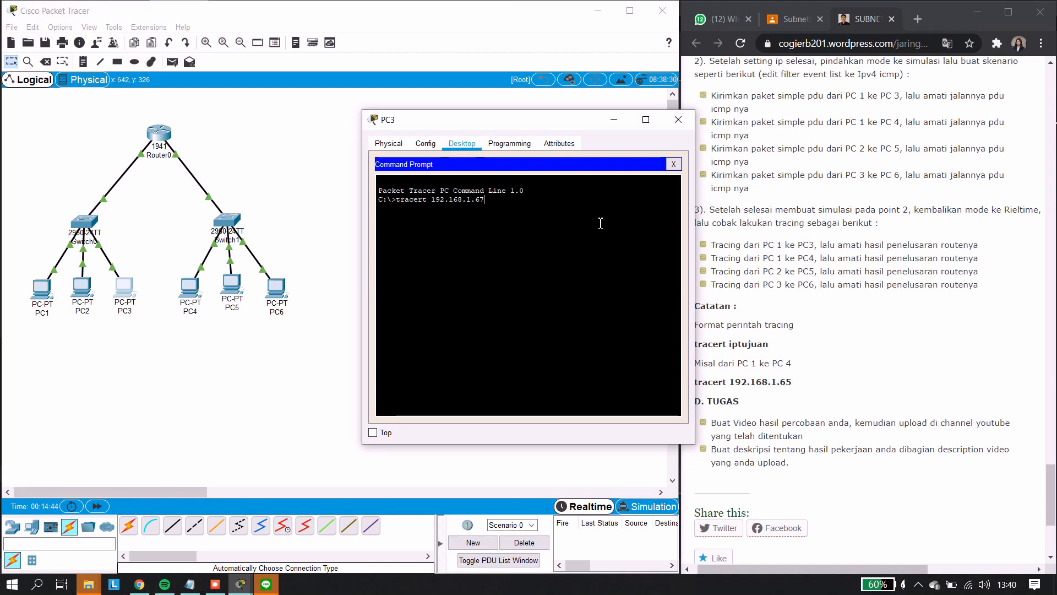
{"action": "key", "text": "Return"}
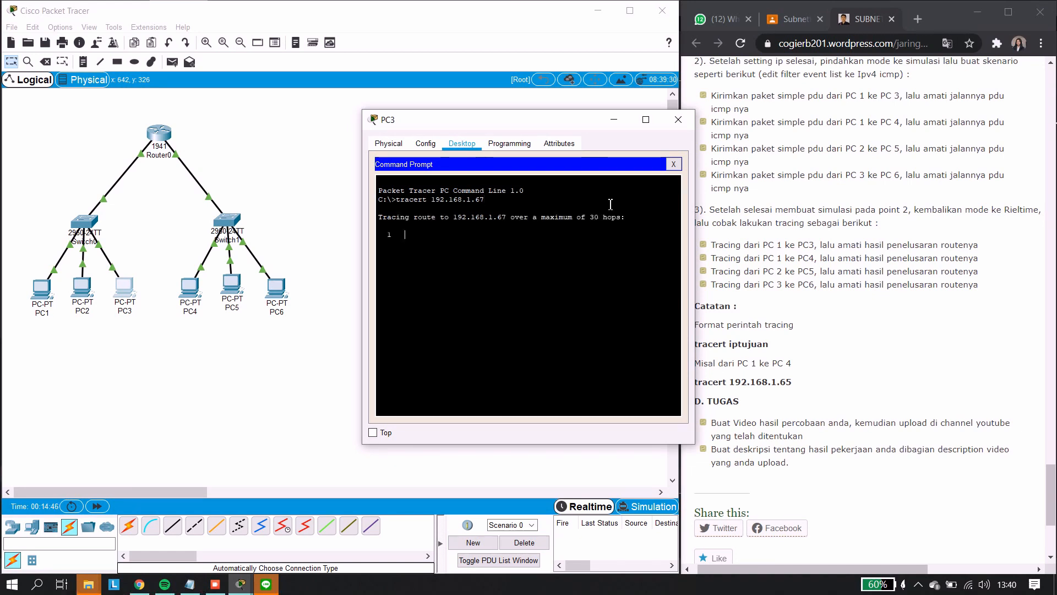
{"action": "left_click", "coordinate": [673, 121]}
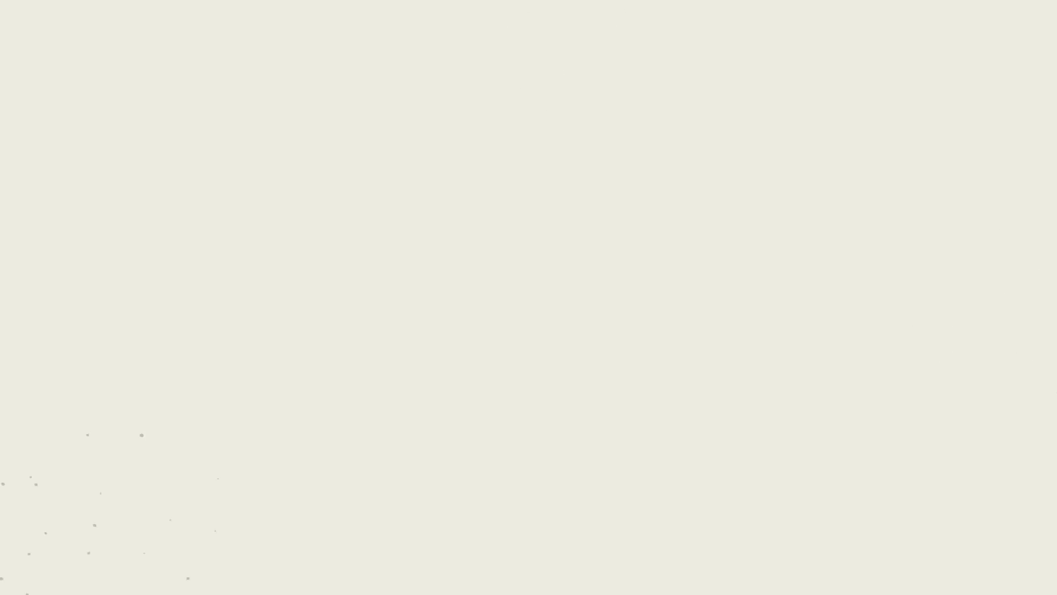